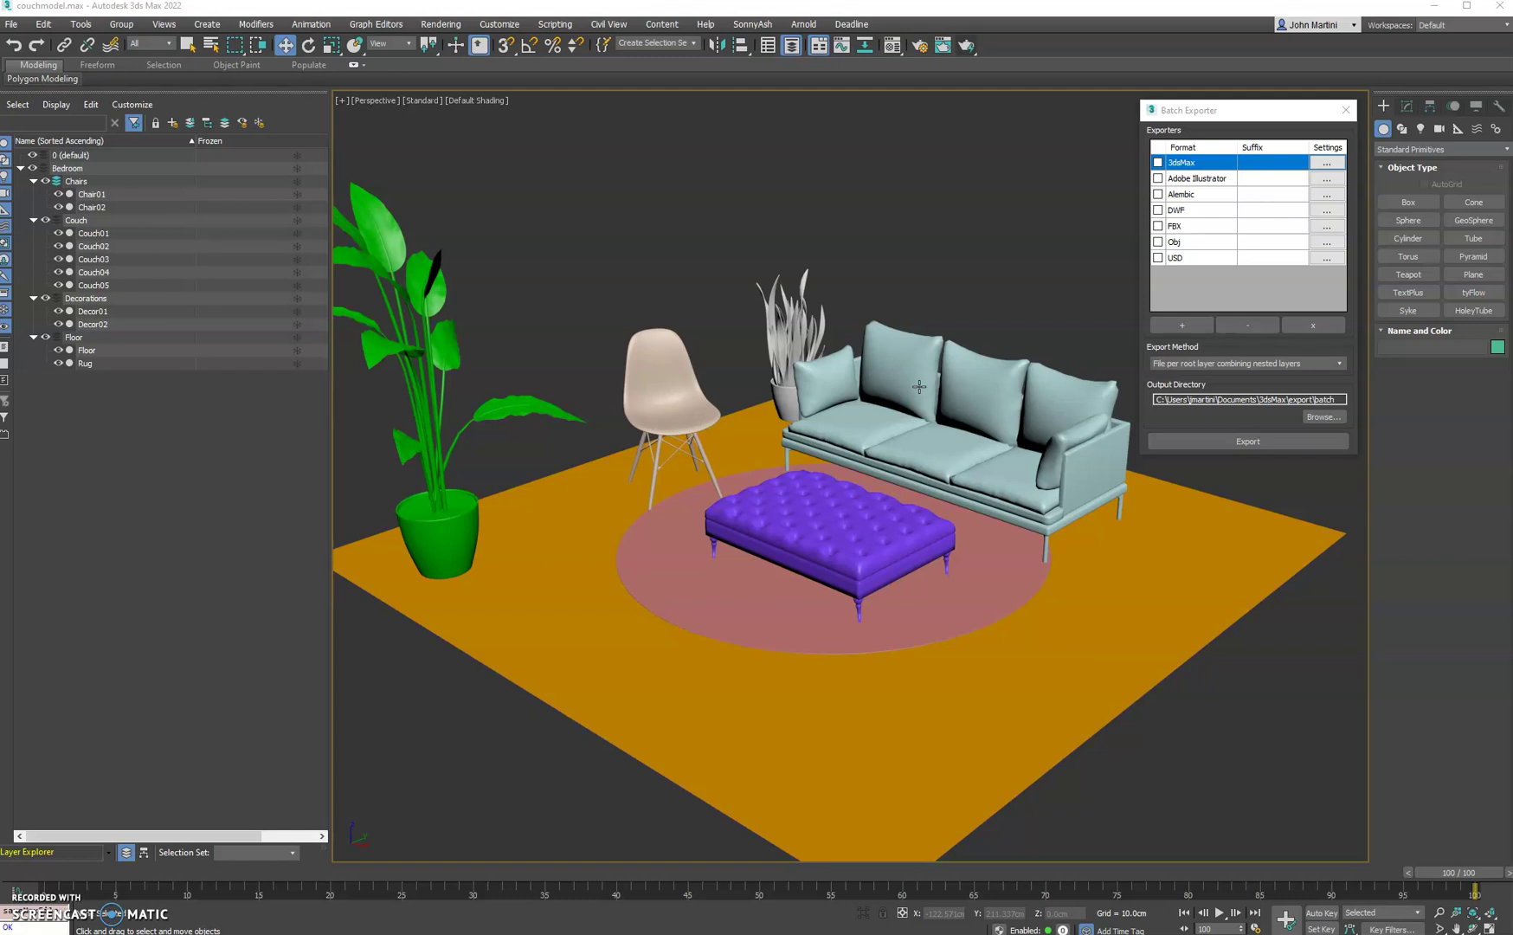
# Step: Bring the Batch Exporter window into focus over the couchmodel.max bedroom scene
pyautogui.click(1201, 113)
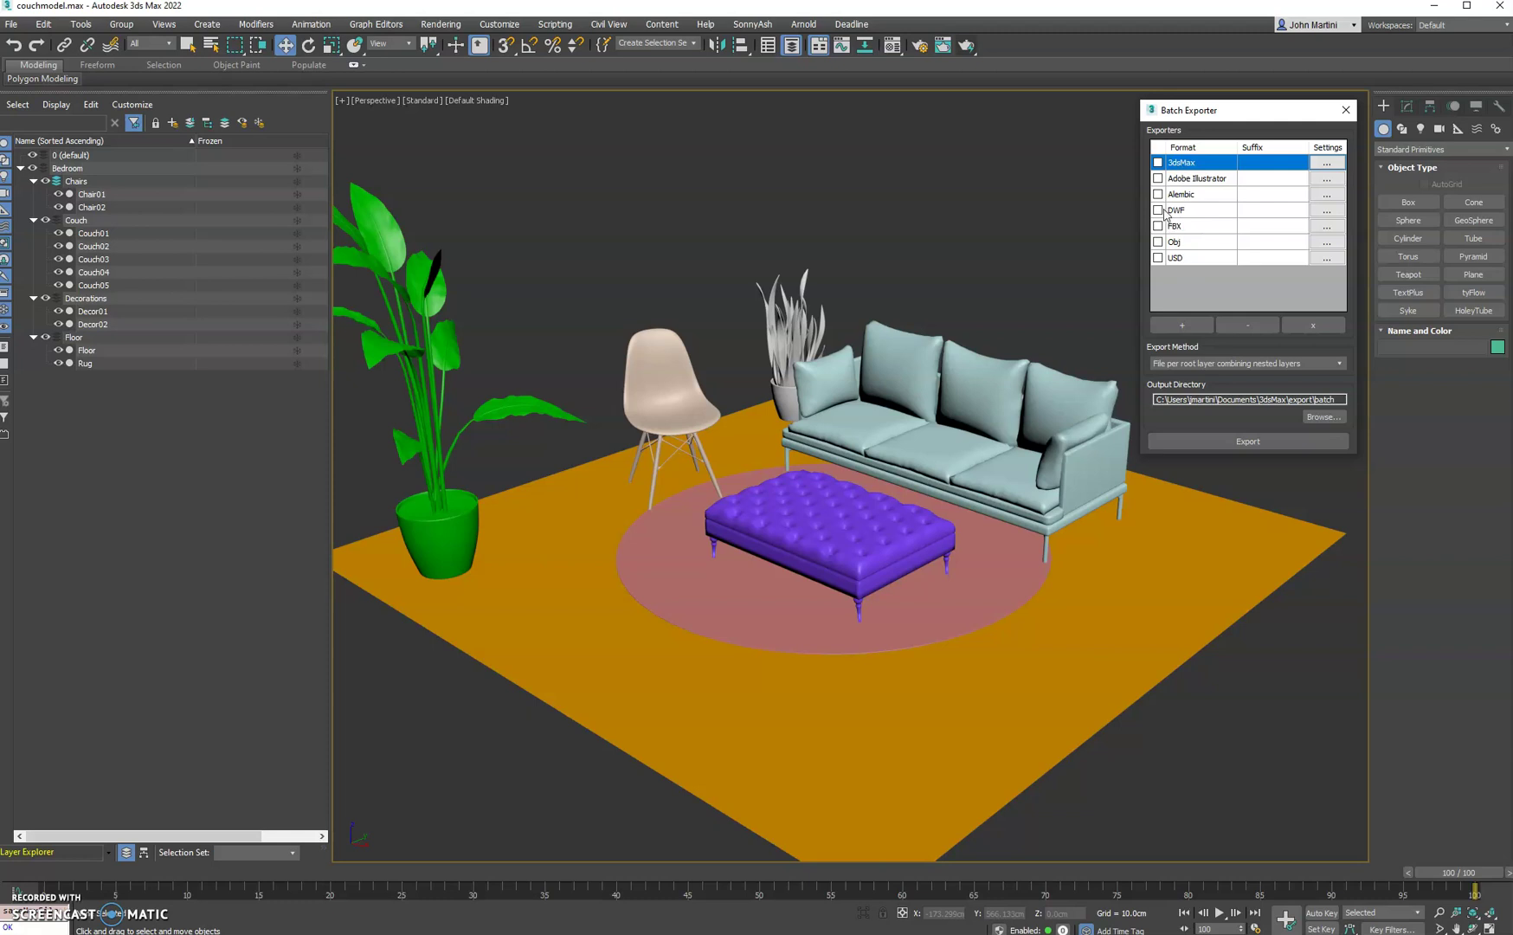
# Step: Enable the FBX format and add a second FBX exporter to the list
pyautogui.click(1158, 226)
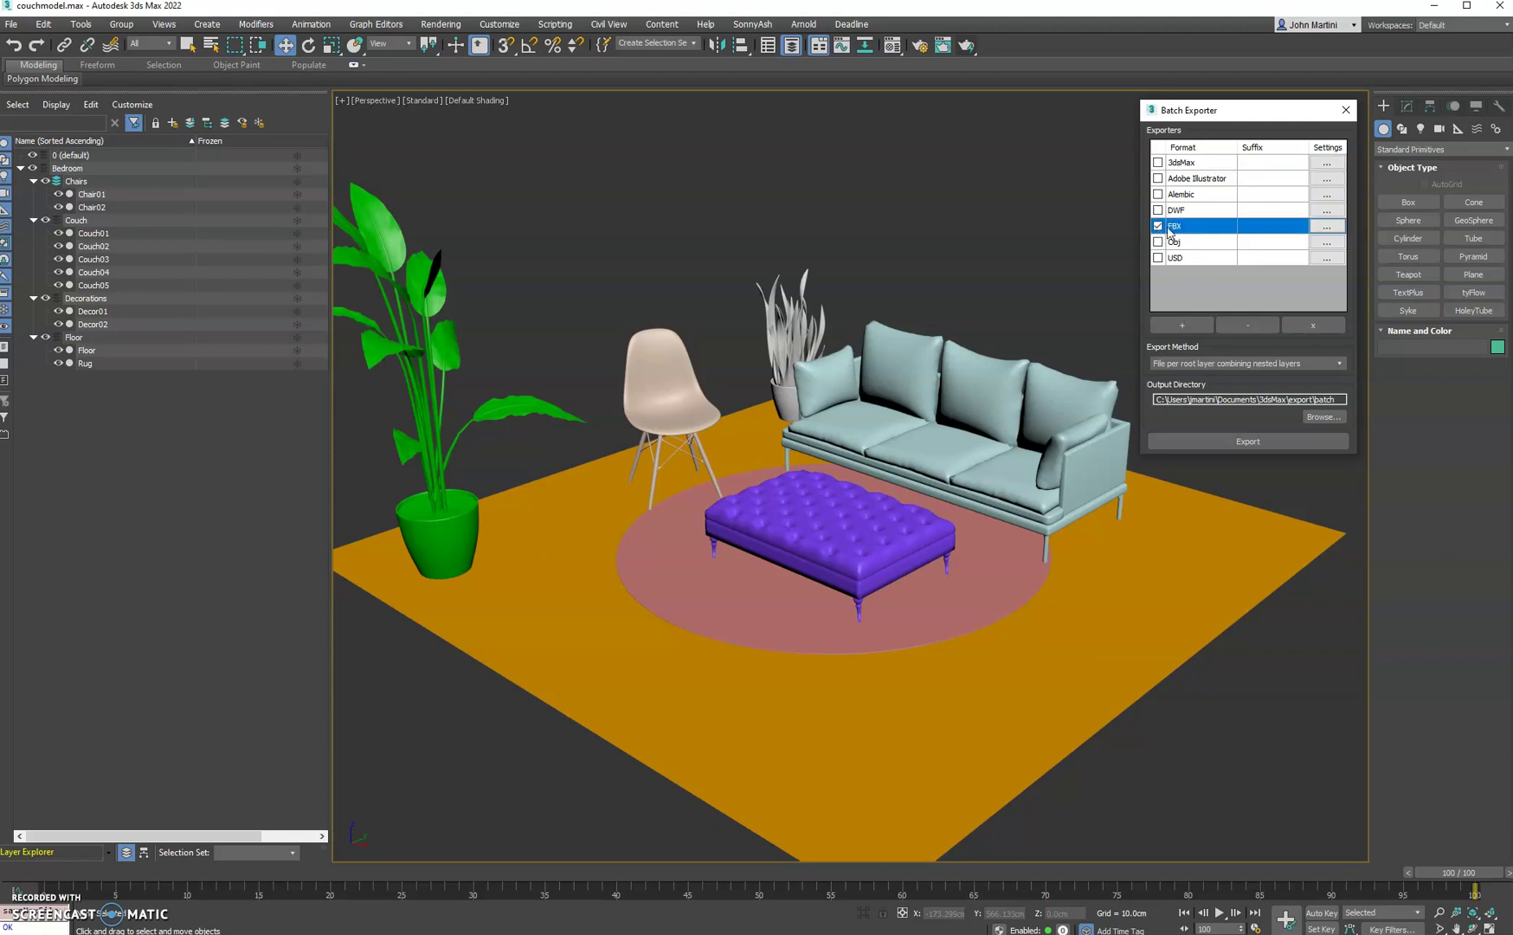
pyautogui.click(1183, 324)
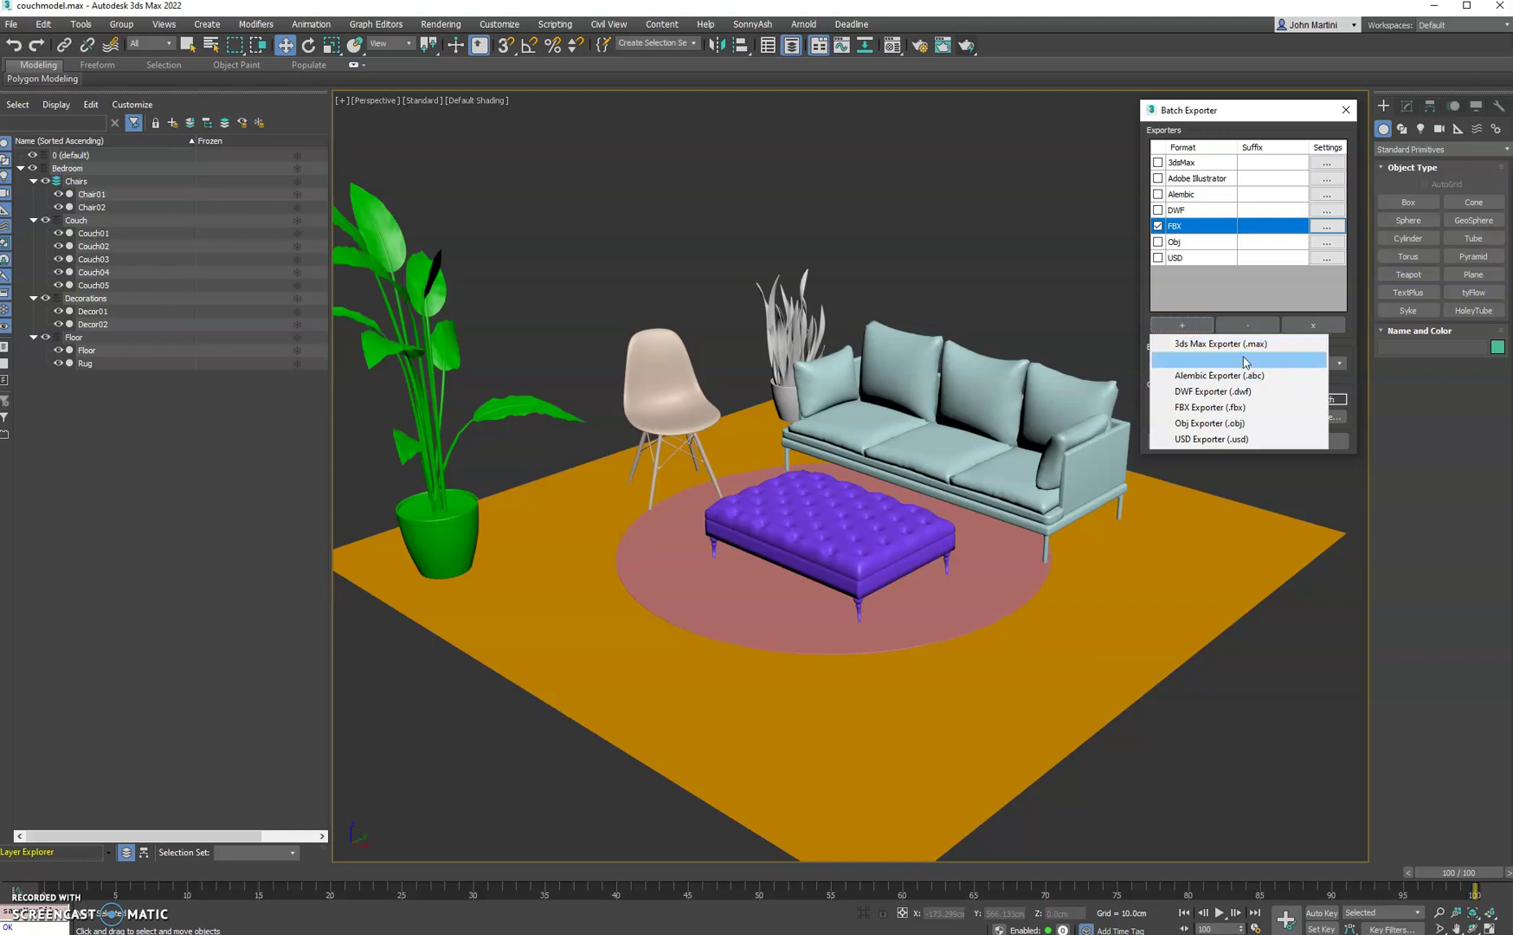
pyautogui.click(1237, 412)
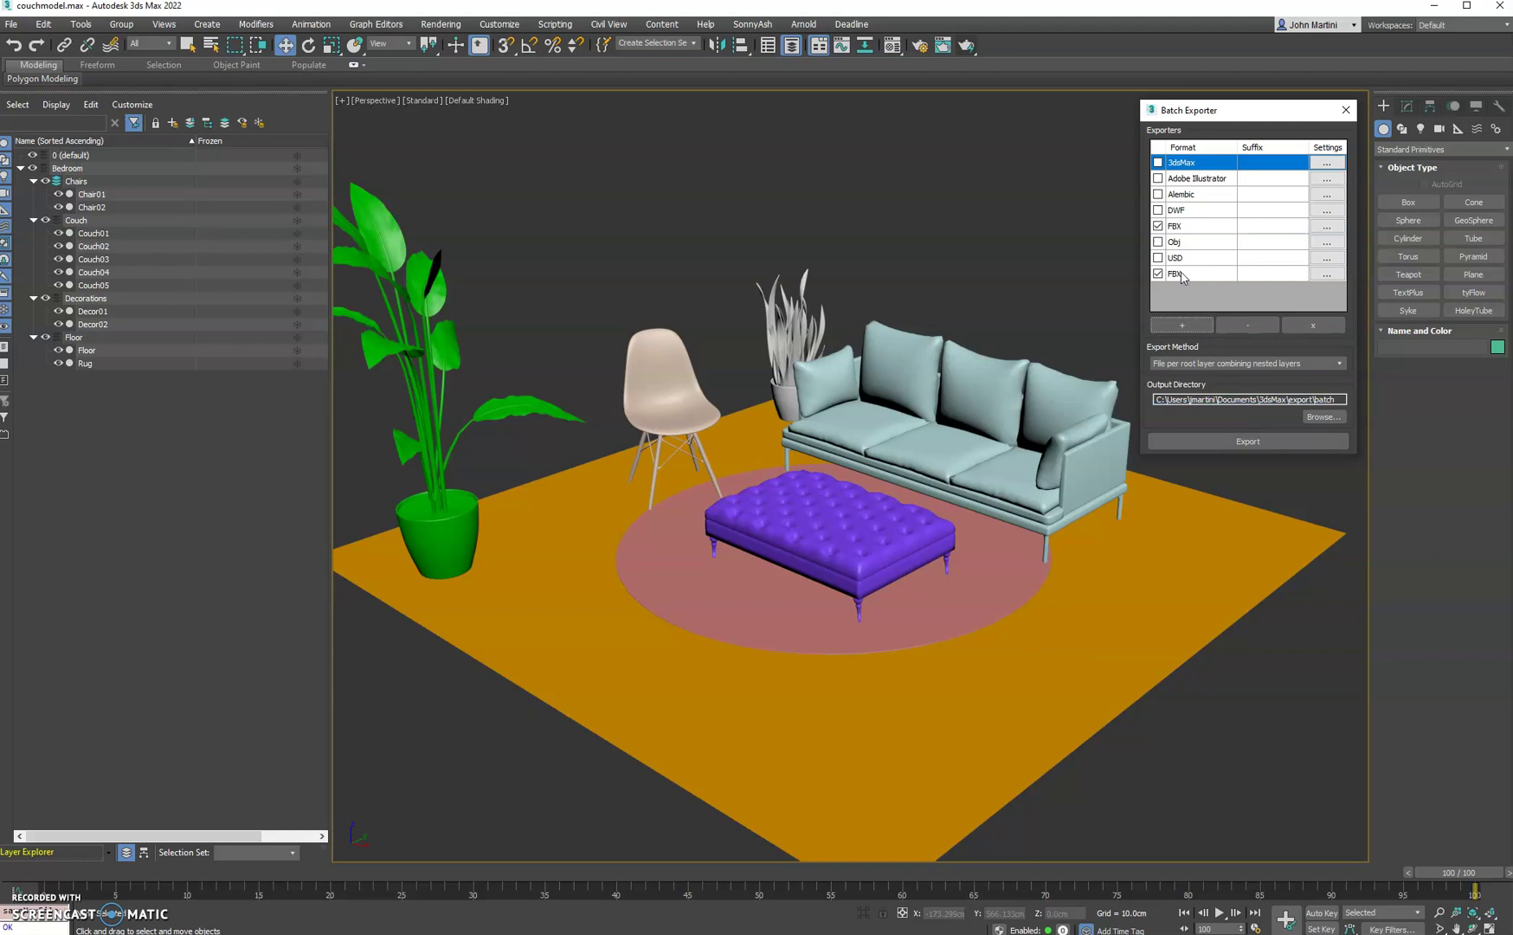
# Step: Set the first FBX exporter to cm units and Y up axis, with Cameras and Convert2Tiff off
pyautogui.click(1326, 226)
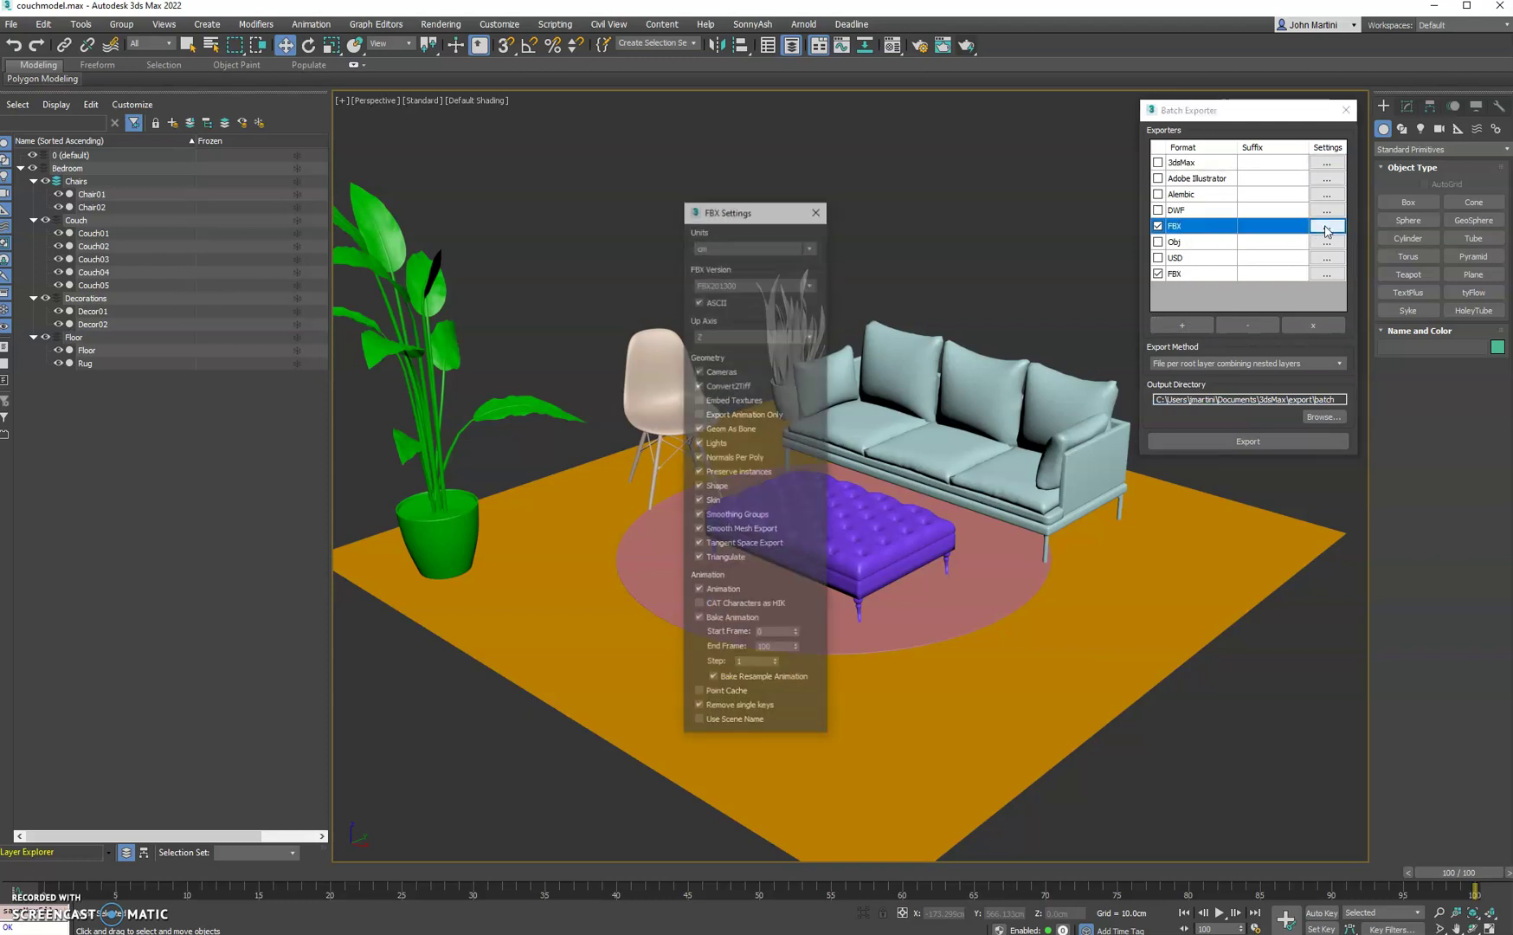
pyautogui.click(741, 246)
pyautogui.click(731, 351)
pyautogui.click(727, 335)
pyautogui.click(731, 347)
pyautogui.click(723, 371)
pyautogui.click(723, 384)
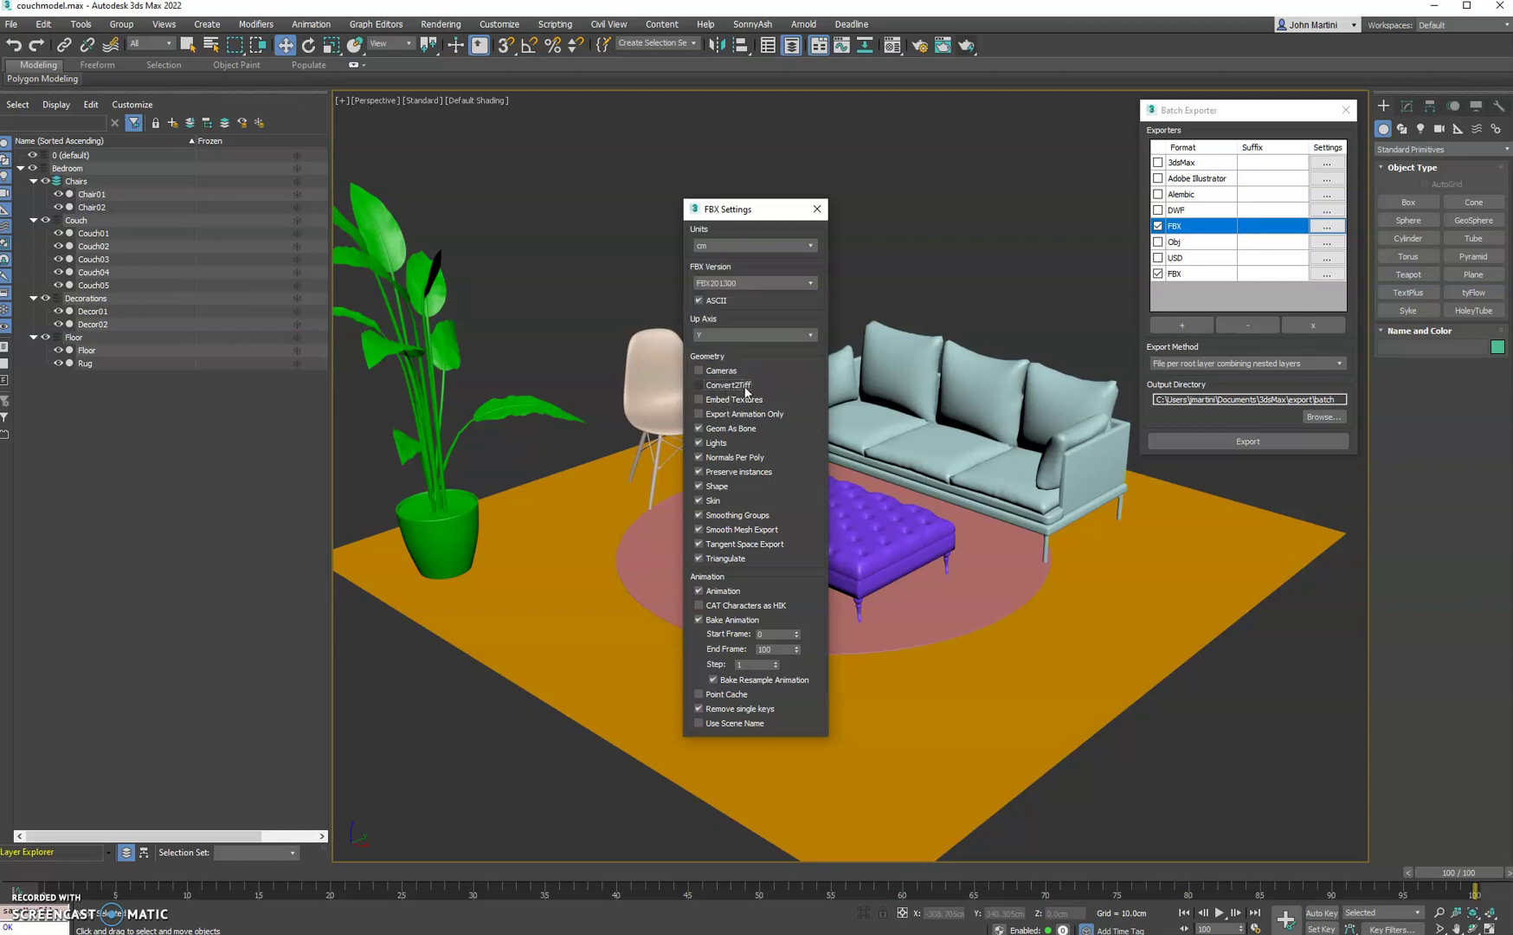
pyautogui.click(816, 209)
# Step: Set the second FBX exporter to cm units, with Skin and Shape export off
pyautogui.click(1326, 273)
pyautogui.click(719, 246)
pyautogui.click(718, 264)
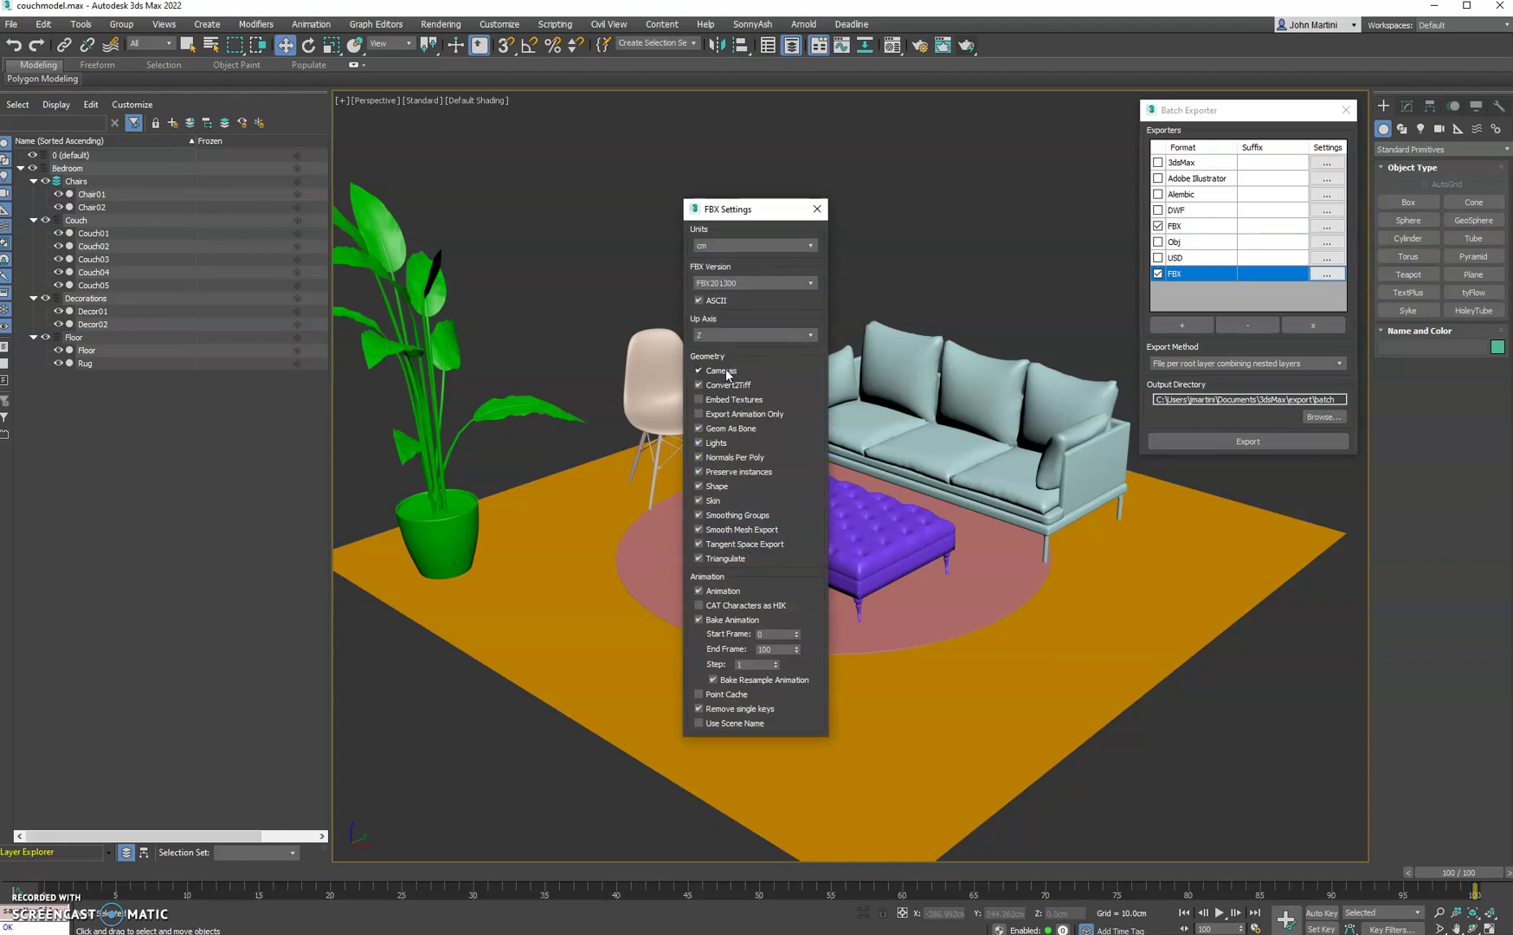
pyautogui.click(714, 501)
pyautogui.click(713, 486)
pyautogui.click(817, 209)
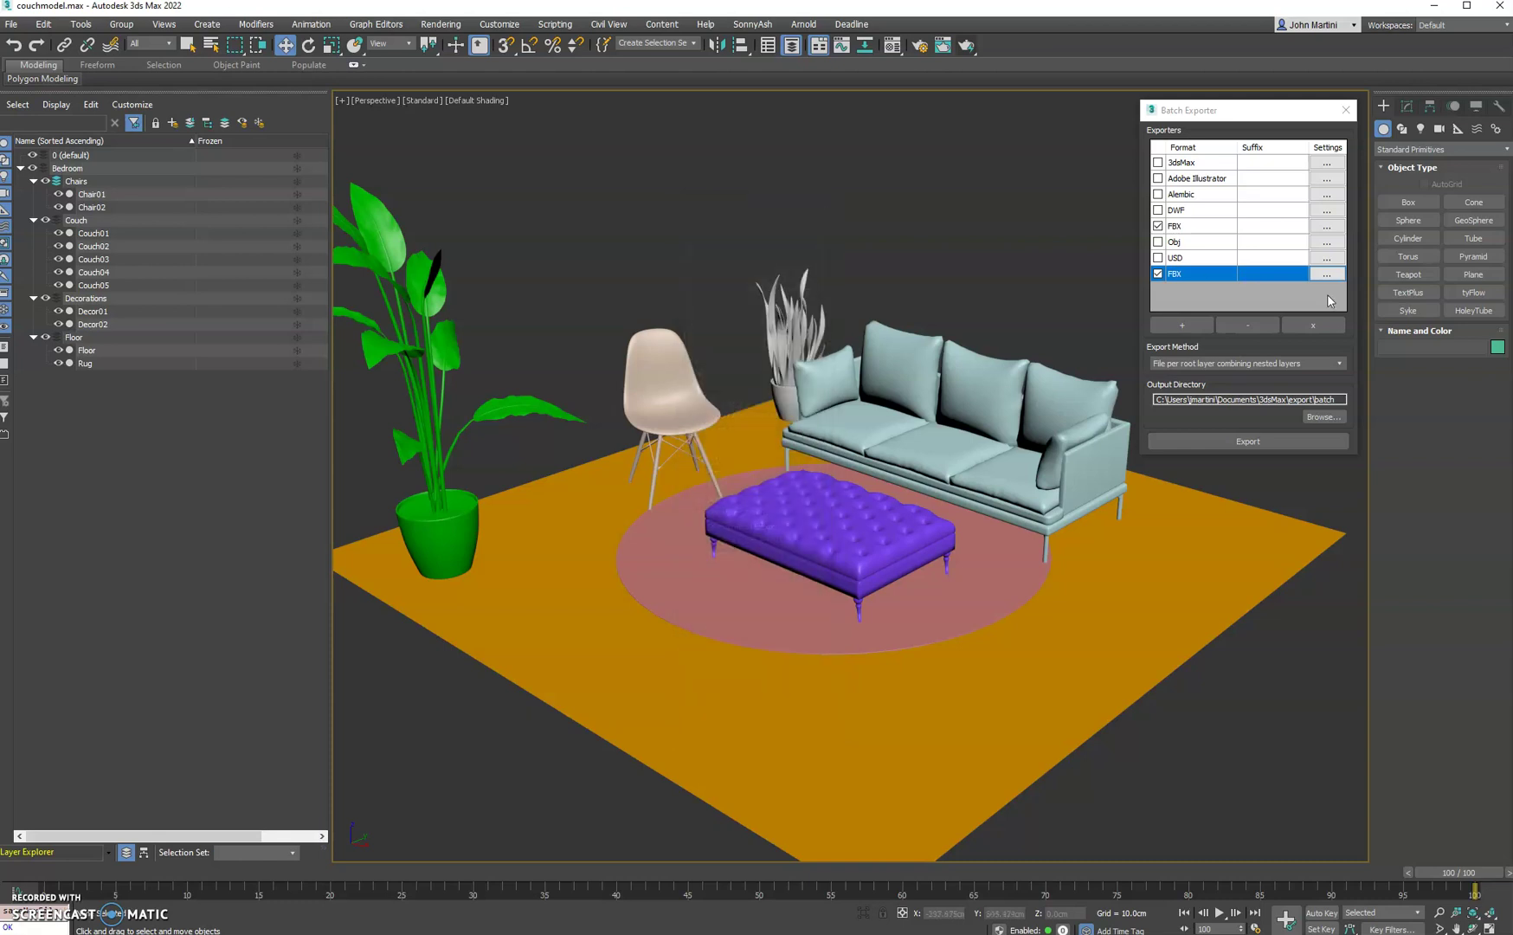
# Step: Give the two FBX exporters the filename suffixes 'Option 1' and 'Option2'
pyautogui.doubleClick(1257, 228)
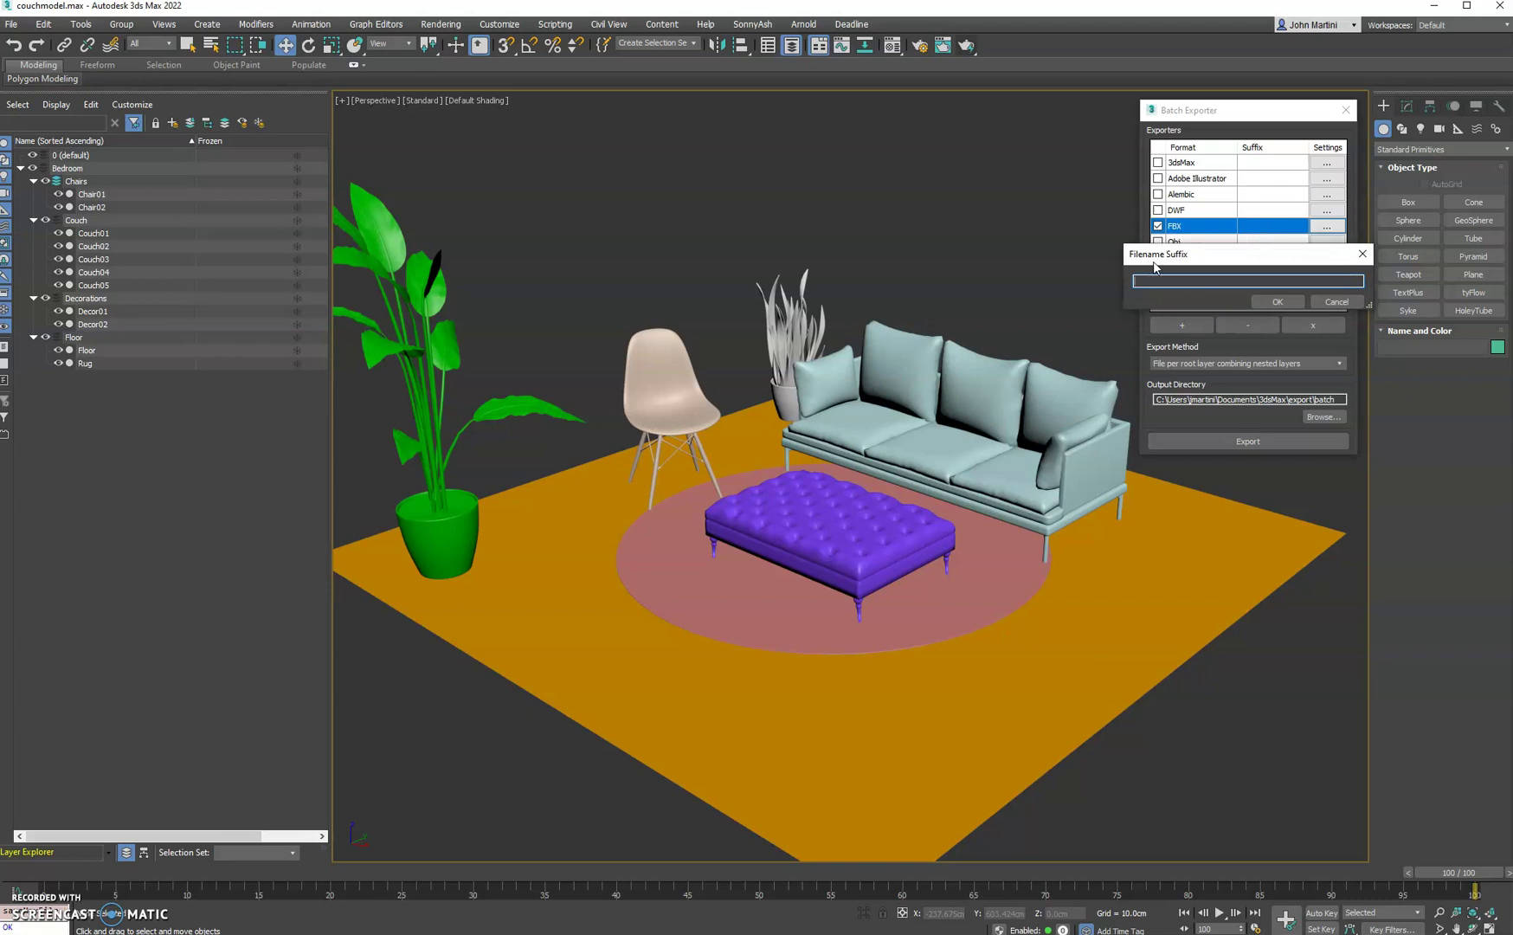
pyautogui.write('Option 1')
pyautogui.click(1271, 301)
pyautogui.doubleClick(1257, 269)
pyautogui.write('Option2')
pyautogui.click(1289, 301)
# Step: Enable the Alembic, 3dsMax and Obj export formats
pyautogui.click(1157, 195)
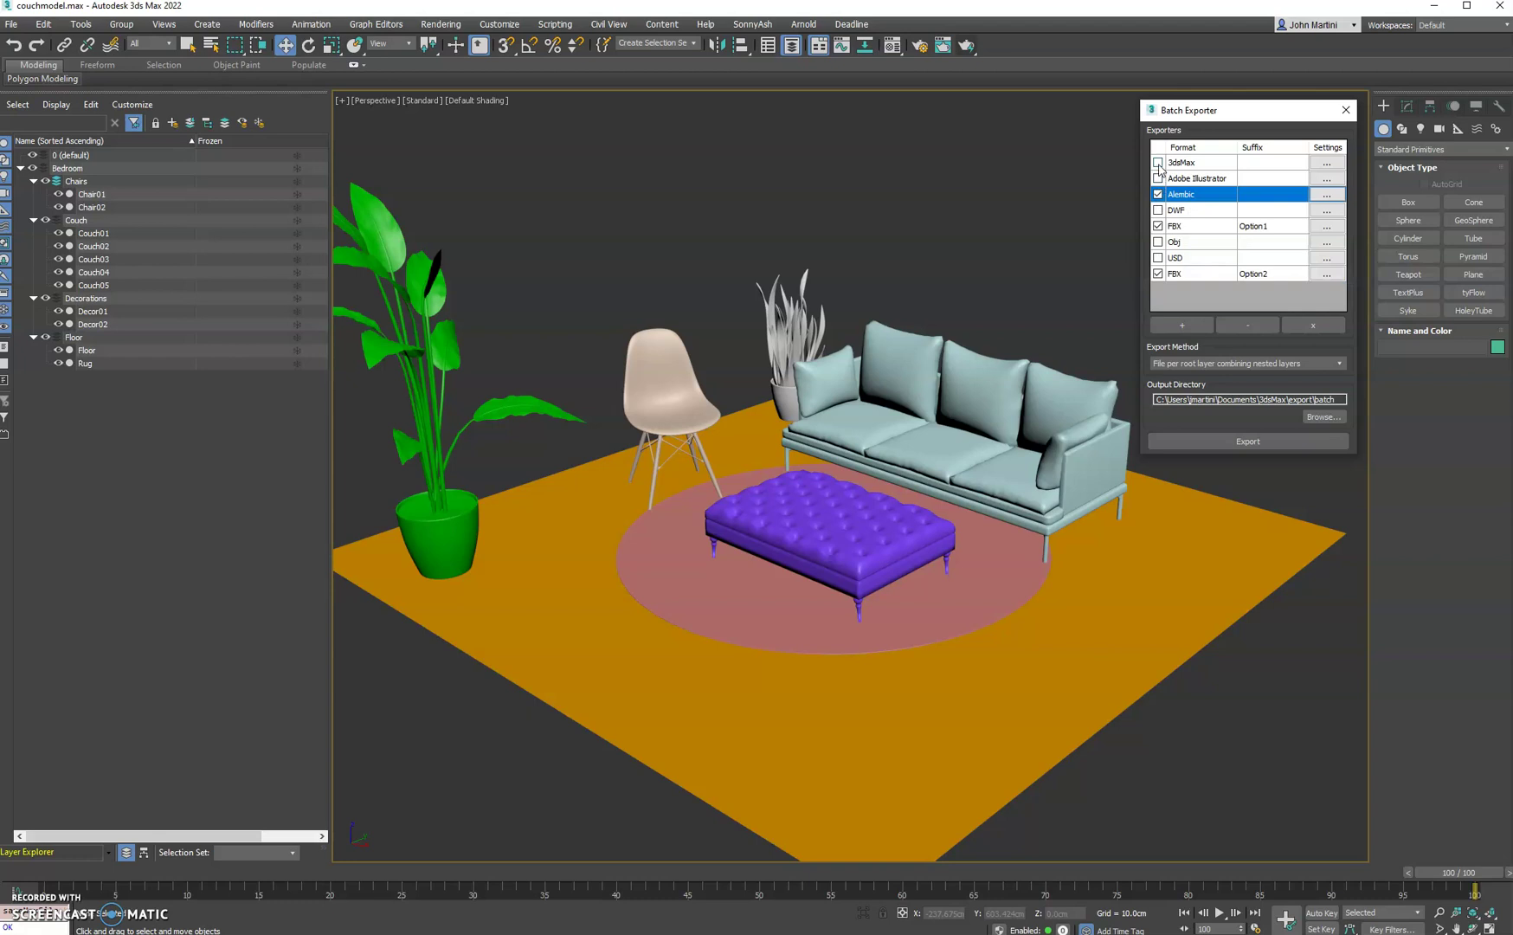
pyautogui.click(1158, 164)
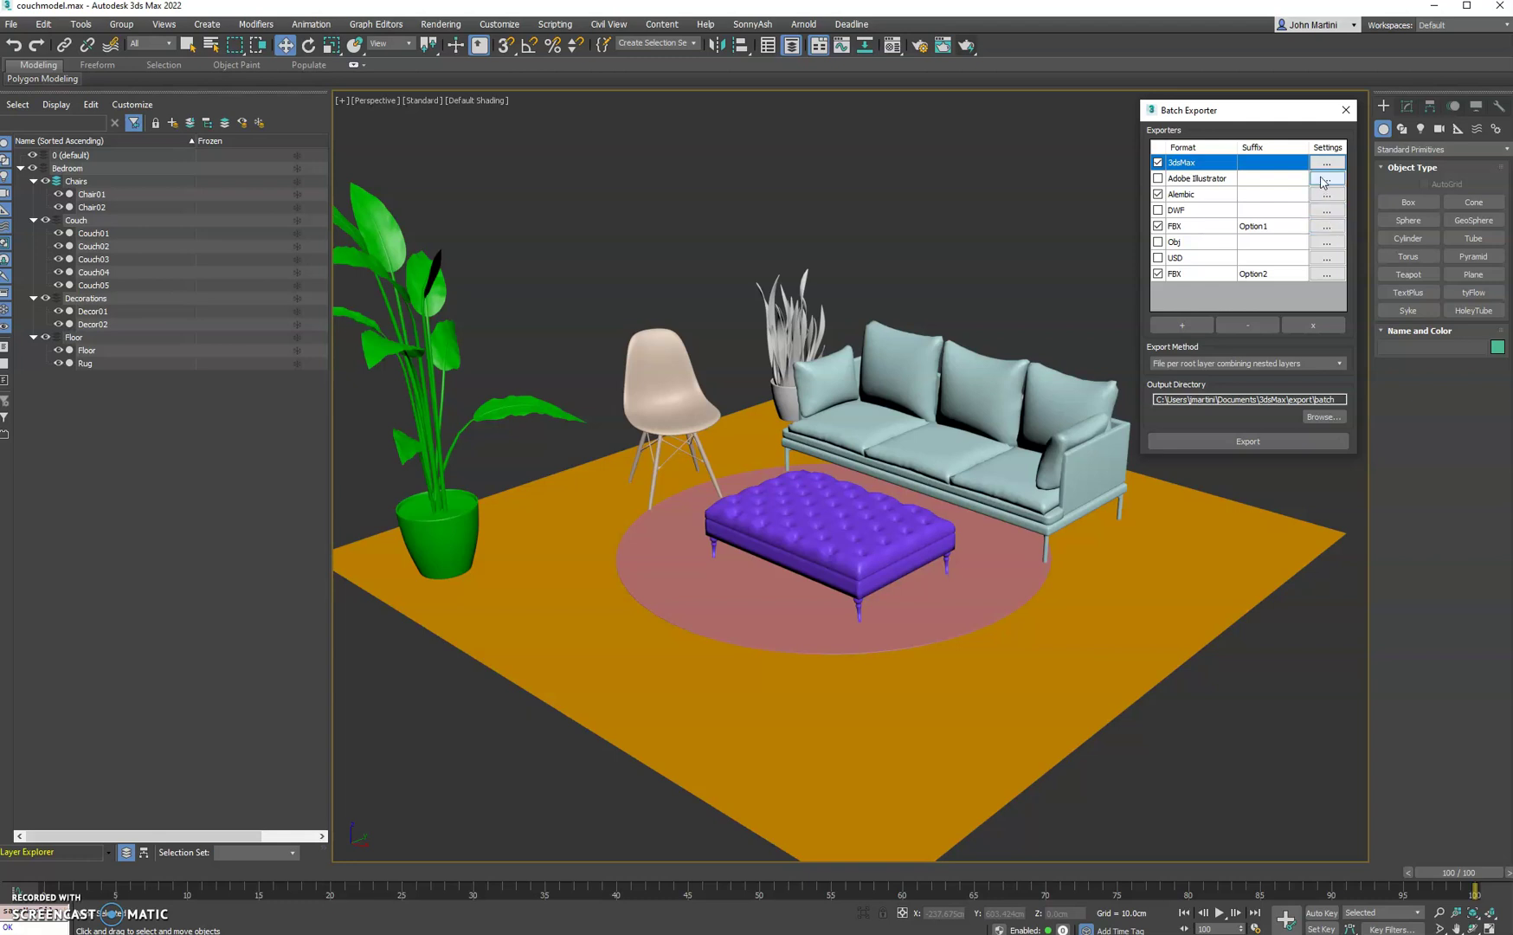
pyautogui.click(1205, 196)
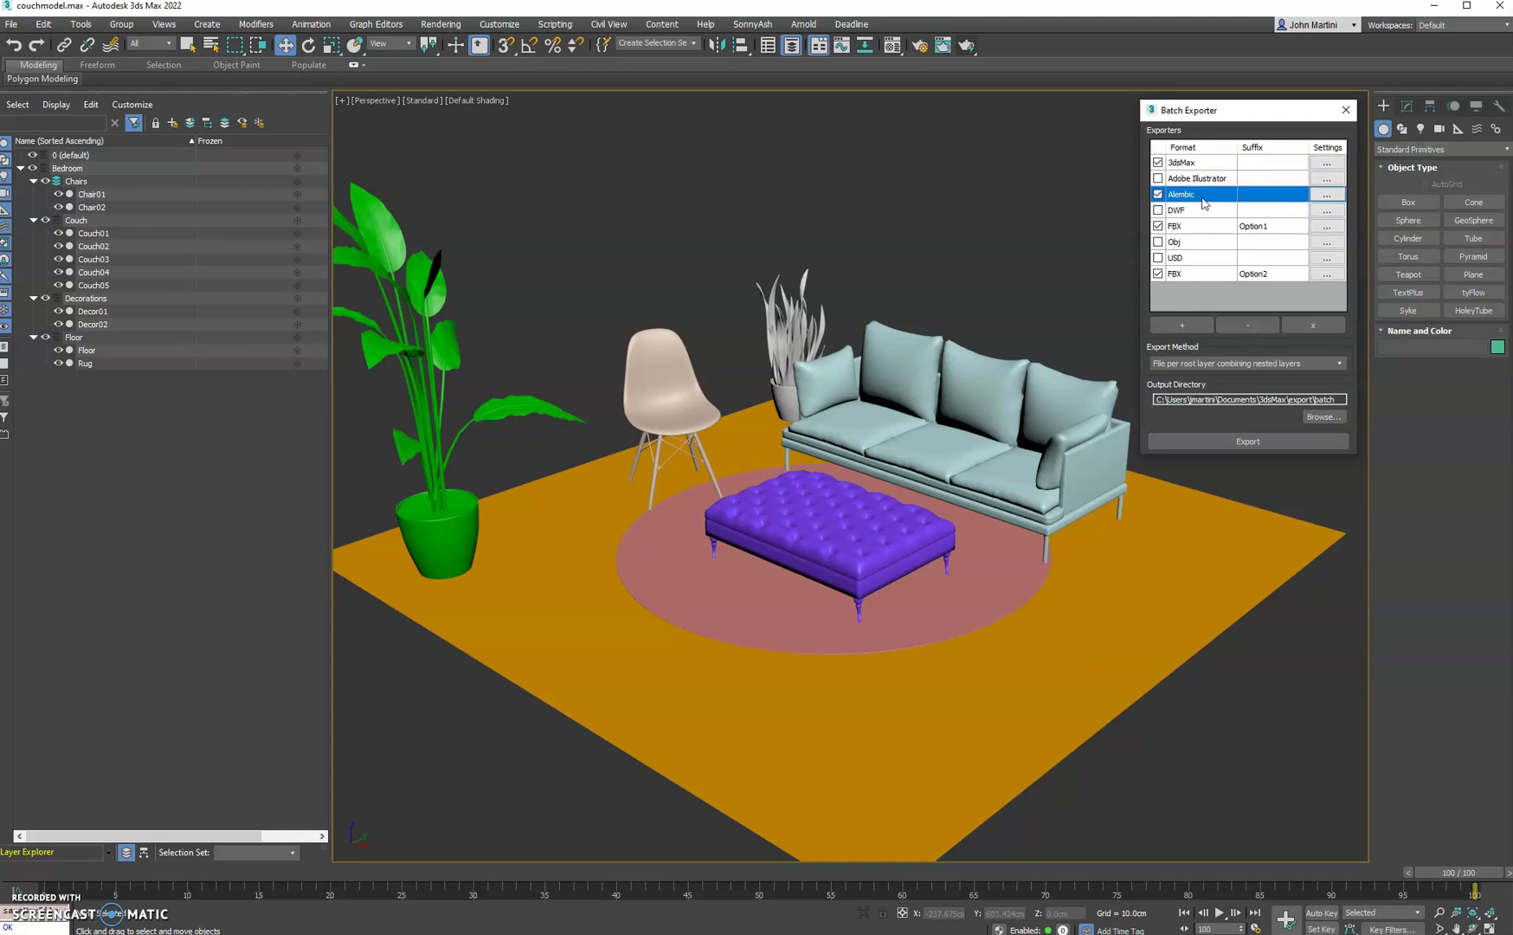
pyautogui.click(1158, 243)
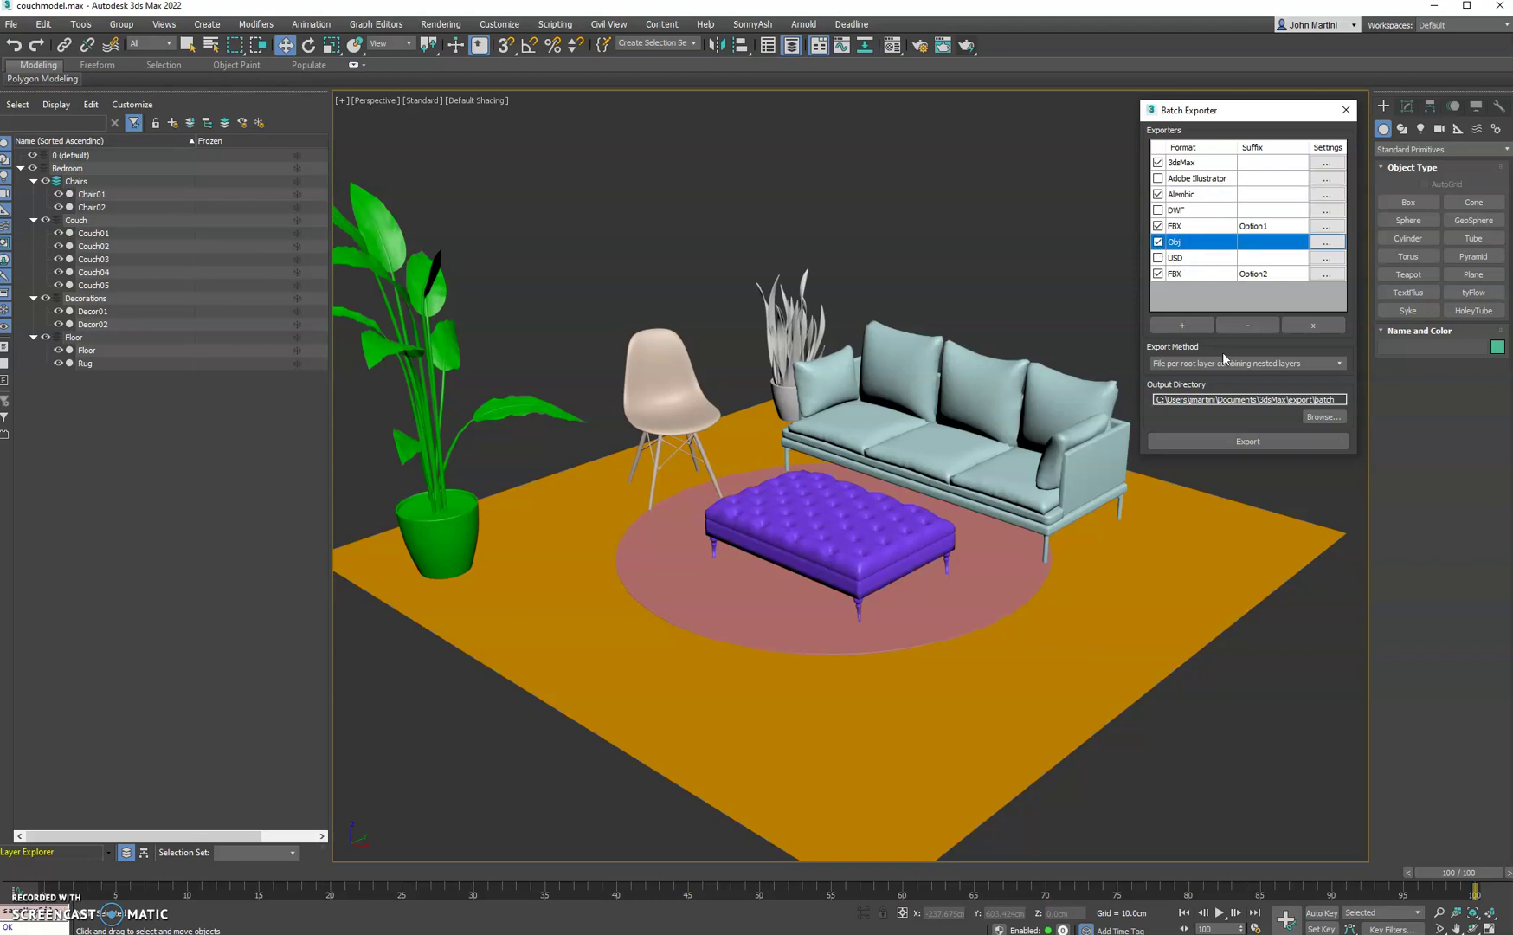
pyautogui.click(1184, 363)
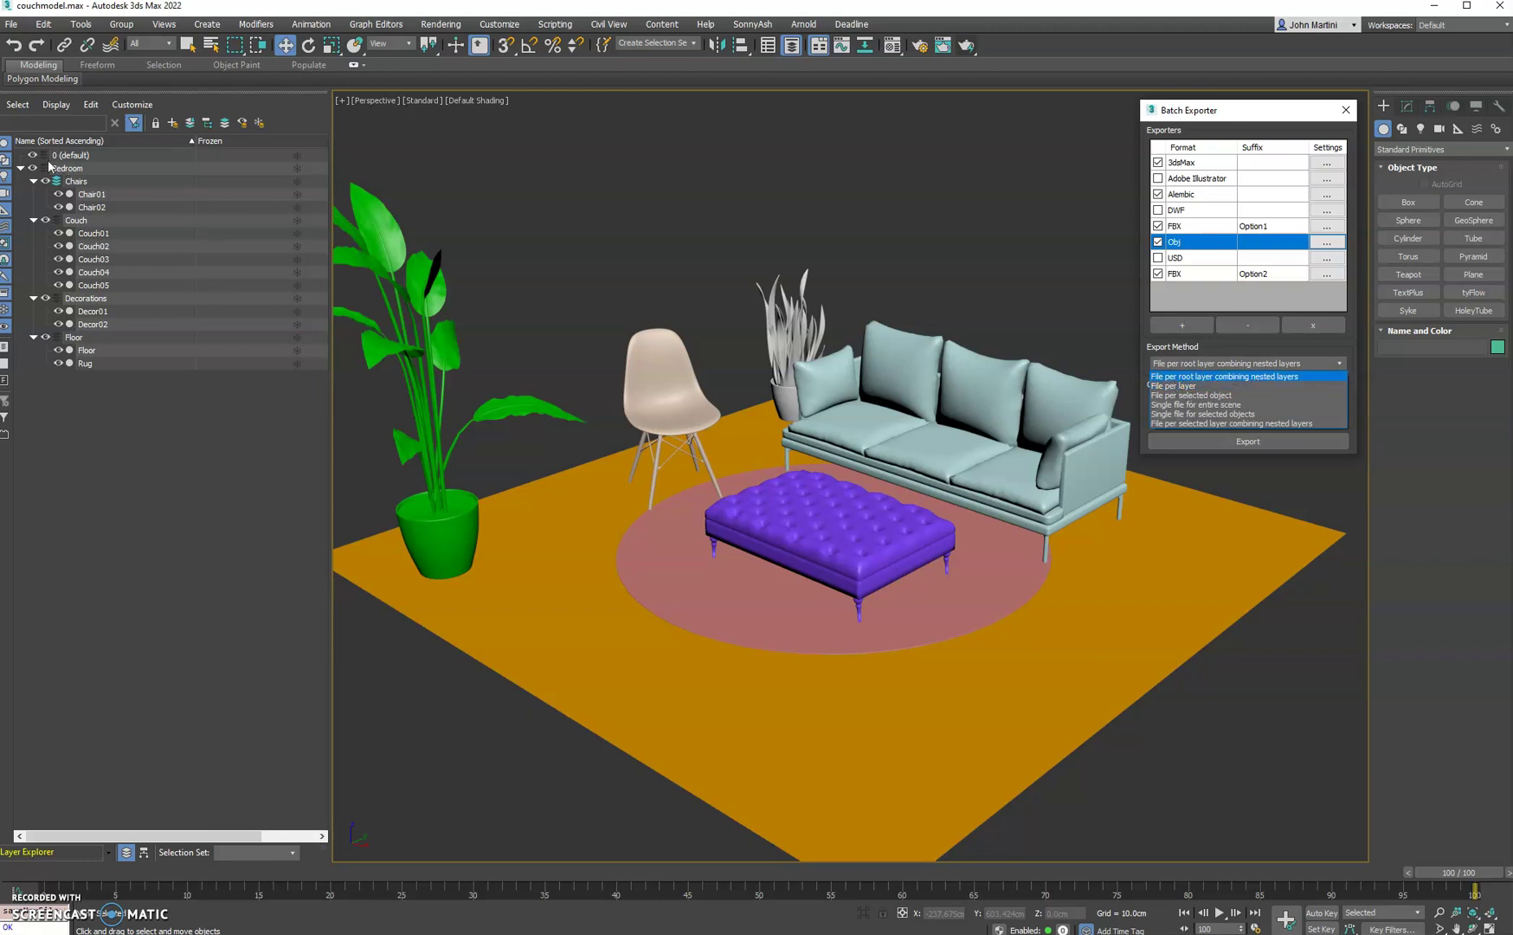
# Step: Select the Bedroom layer and expand it to inspect its sublayers
pyautogui.click(27, 171)
pyautogui.click(21, 168)
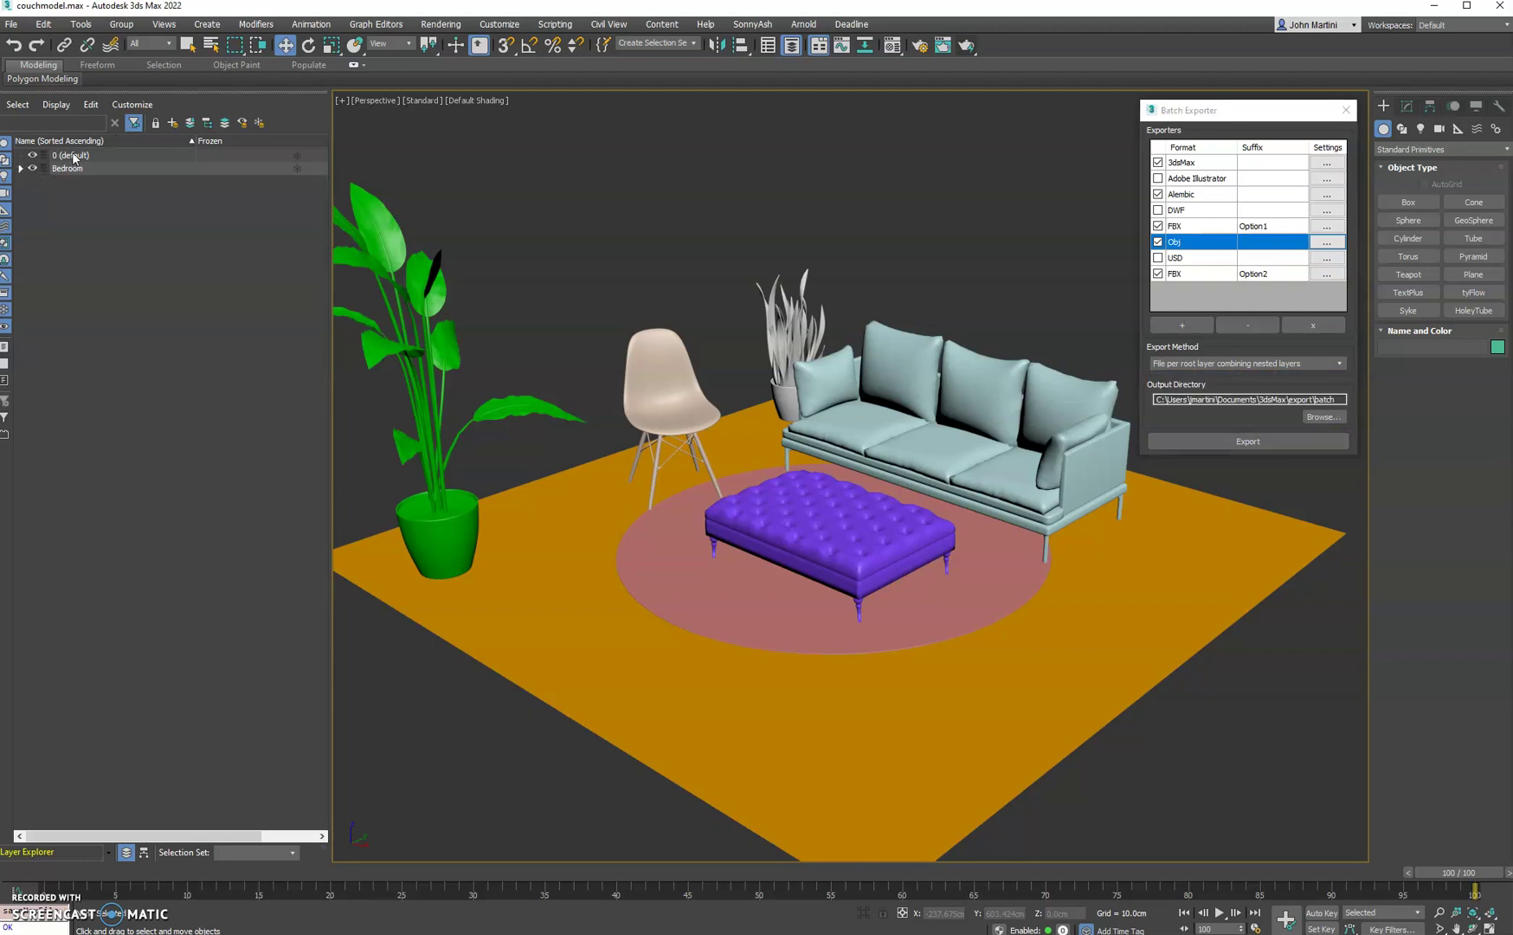
pyautogui.click(20, 170)
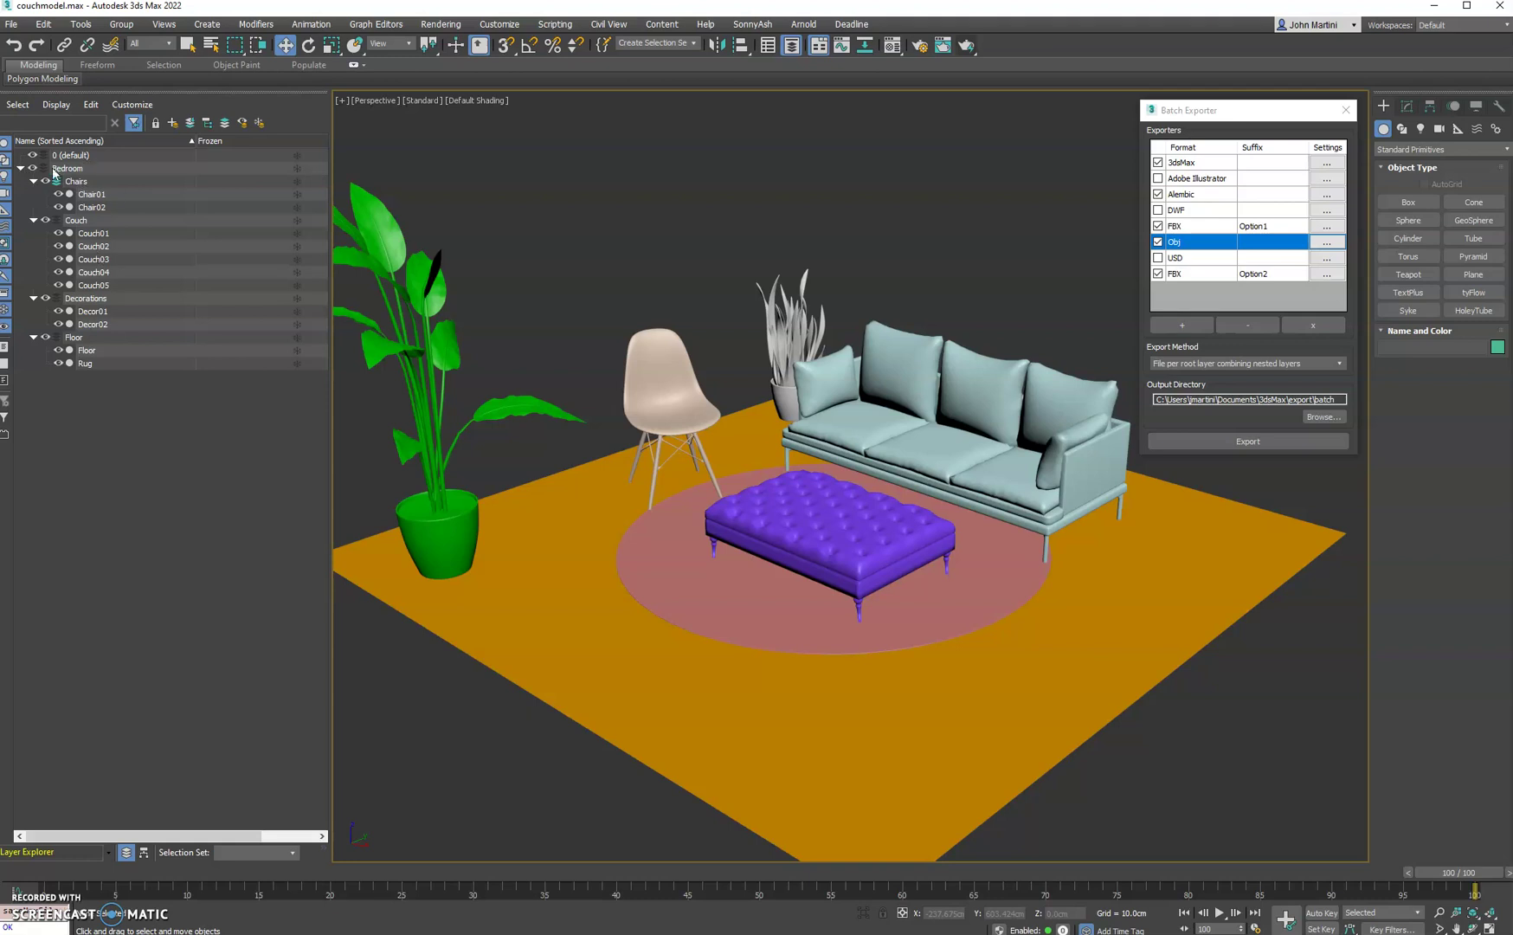
pyautogui.click(21, 168)
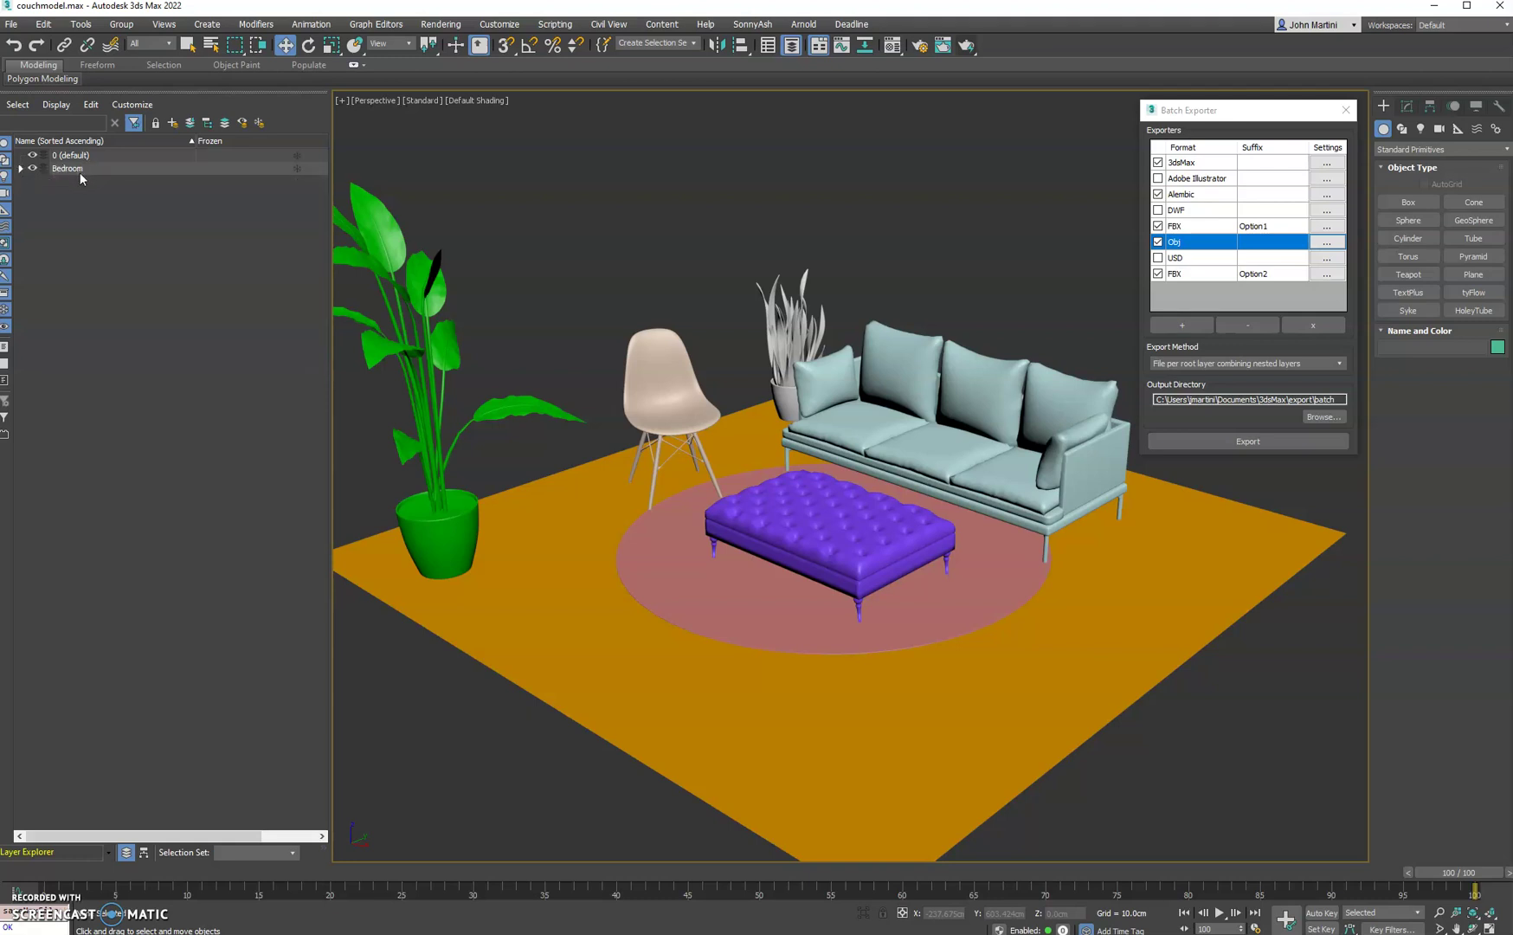
pyautogui.click(77, 169)
pyautogui.click(22, 169)
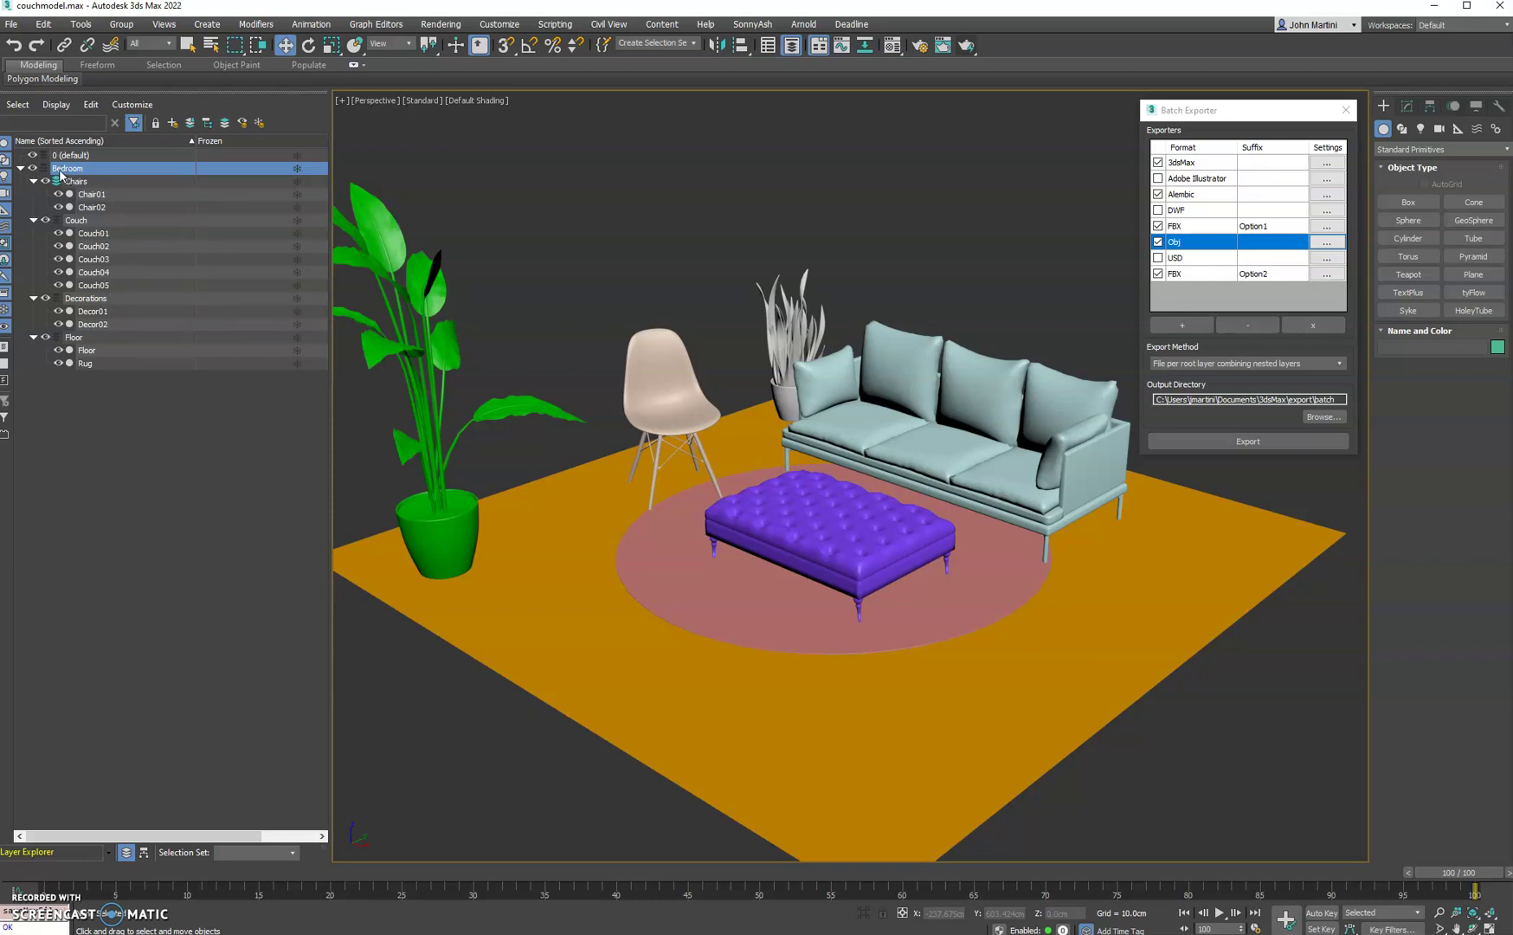
pyautogui.click(20, 169)
# Step: Set the export method to File per selected object and select the purple ottoman
pyautogui.click(1281, 364)
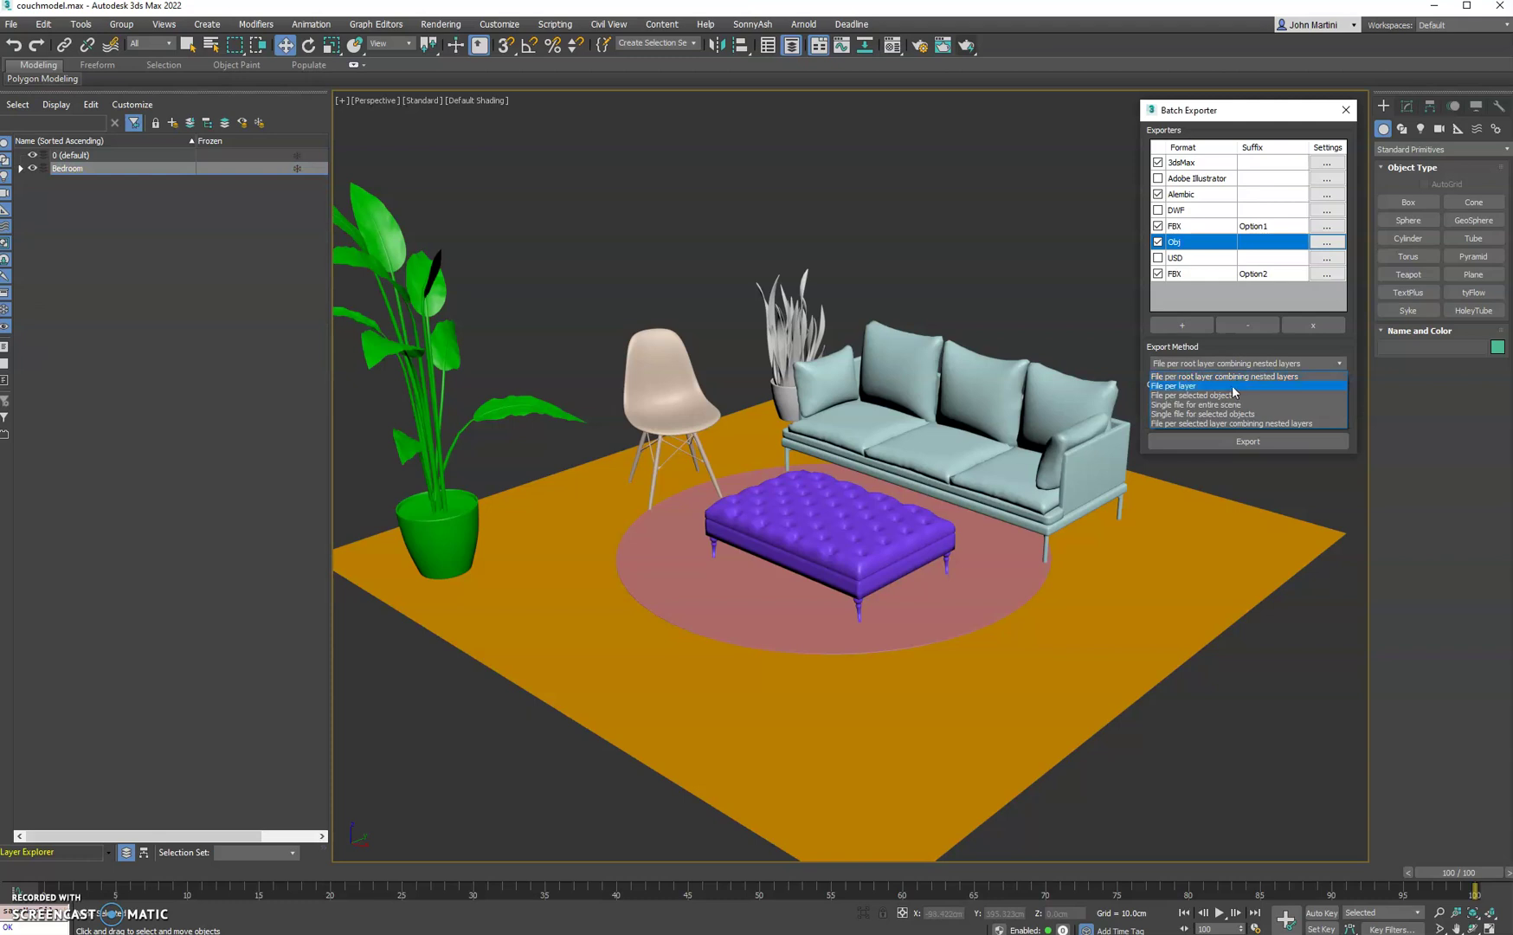
pyautogui.click(1229, 387)
pyautogui.click(20, 168)
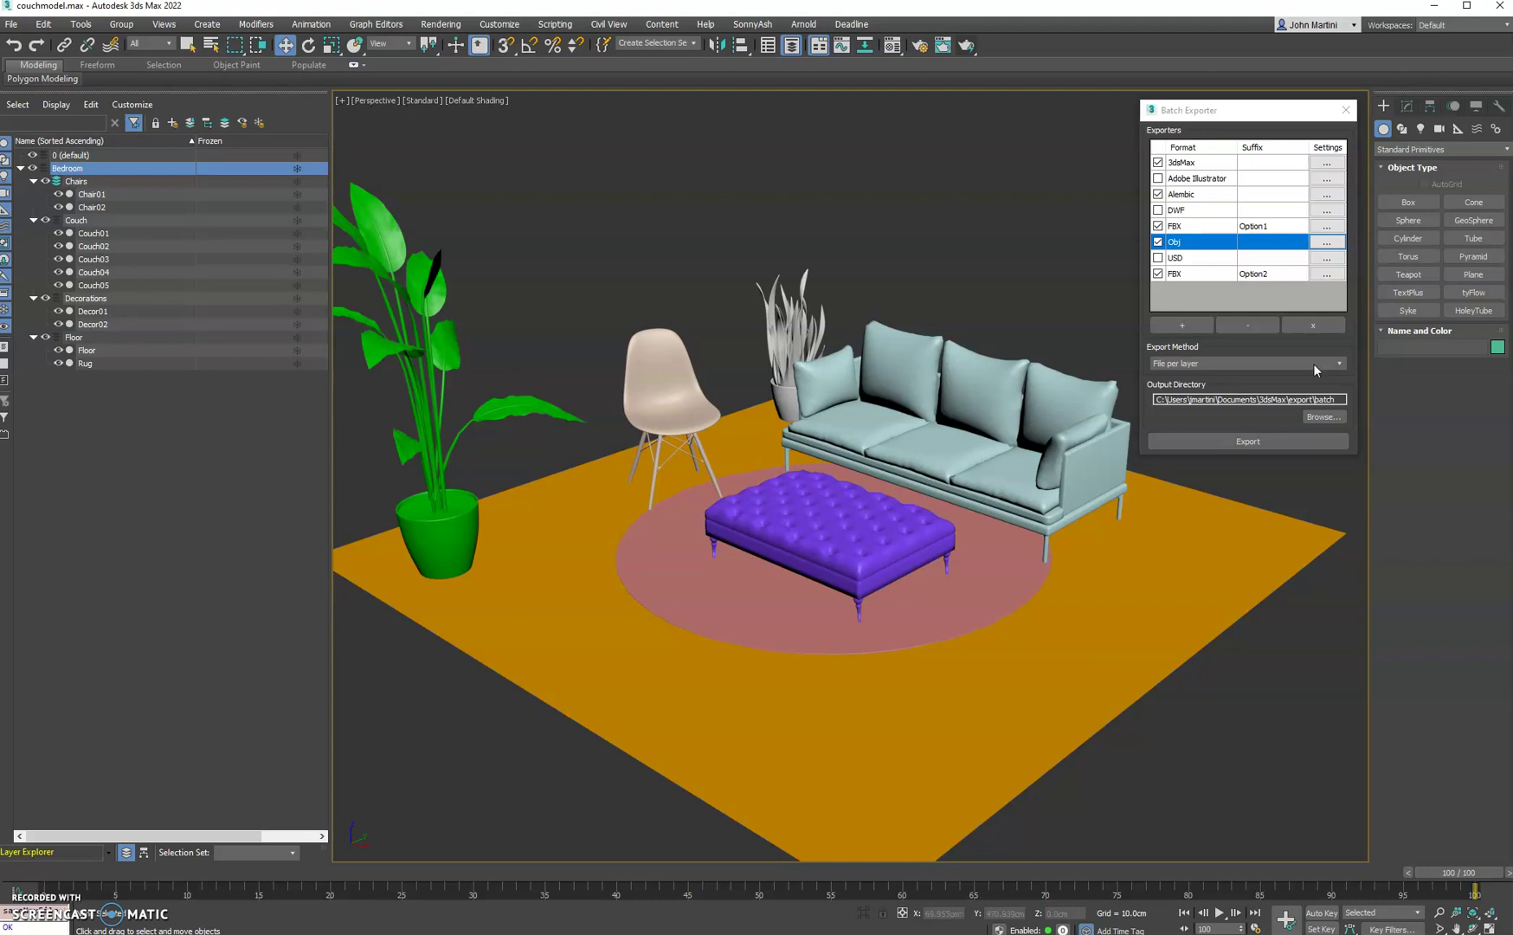
pyautogui.click(1270, 364)
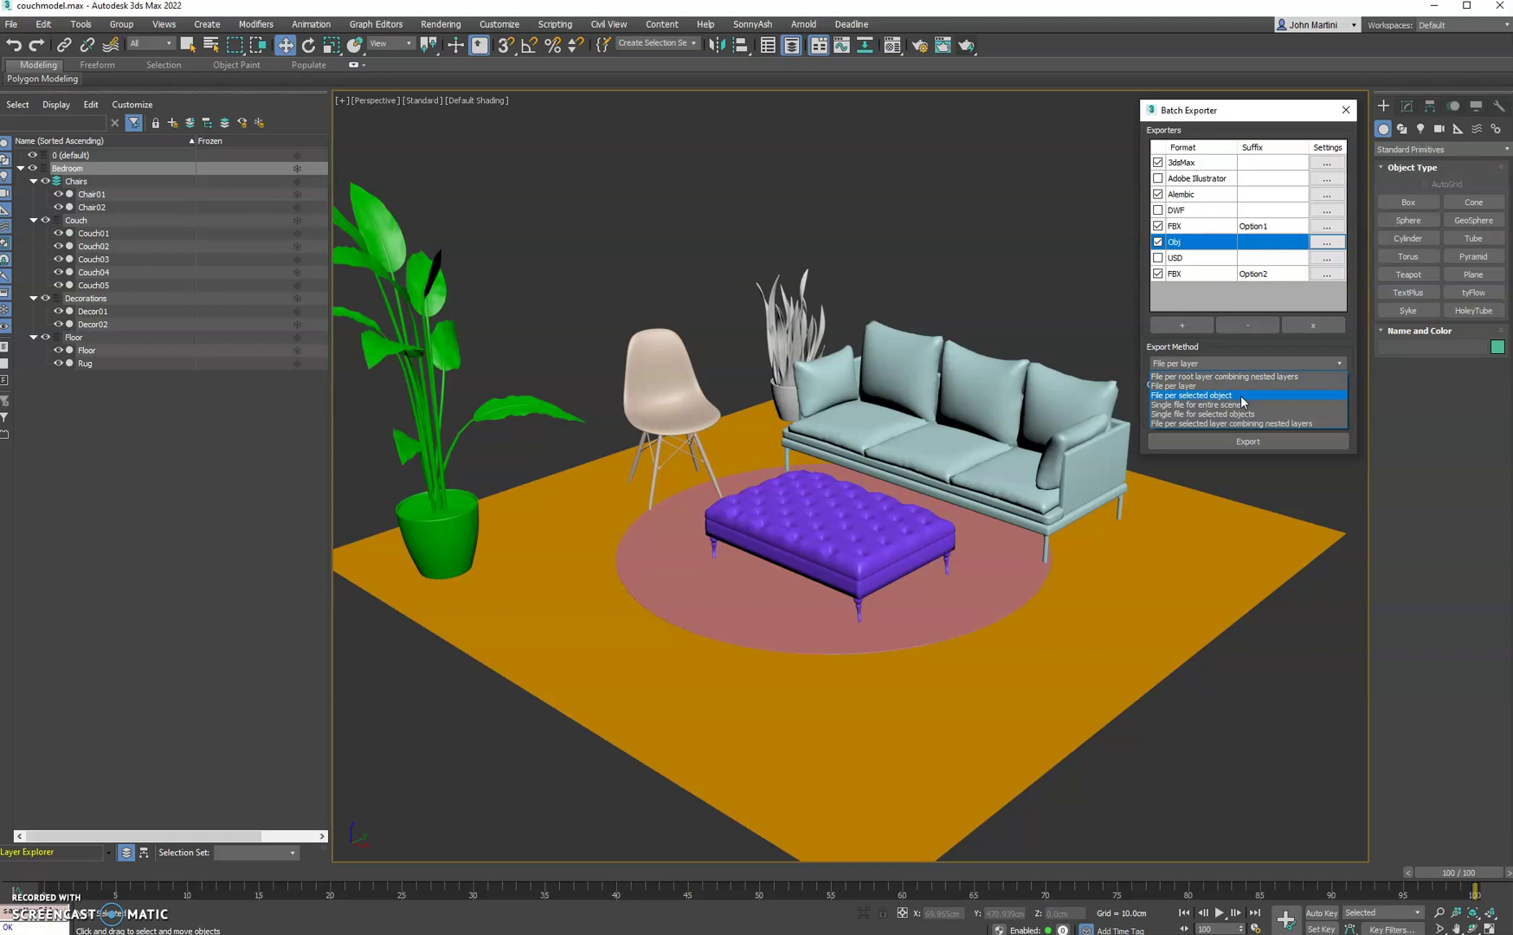
pyautogui.click(1243, 403)
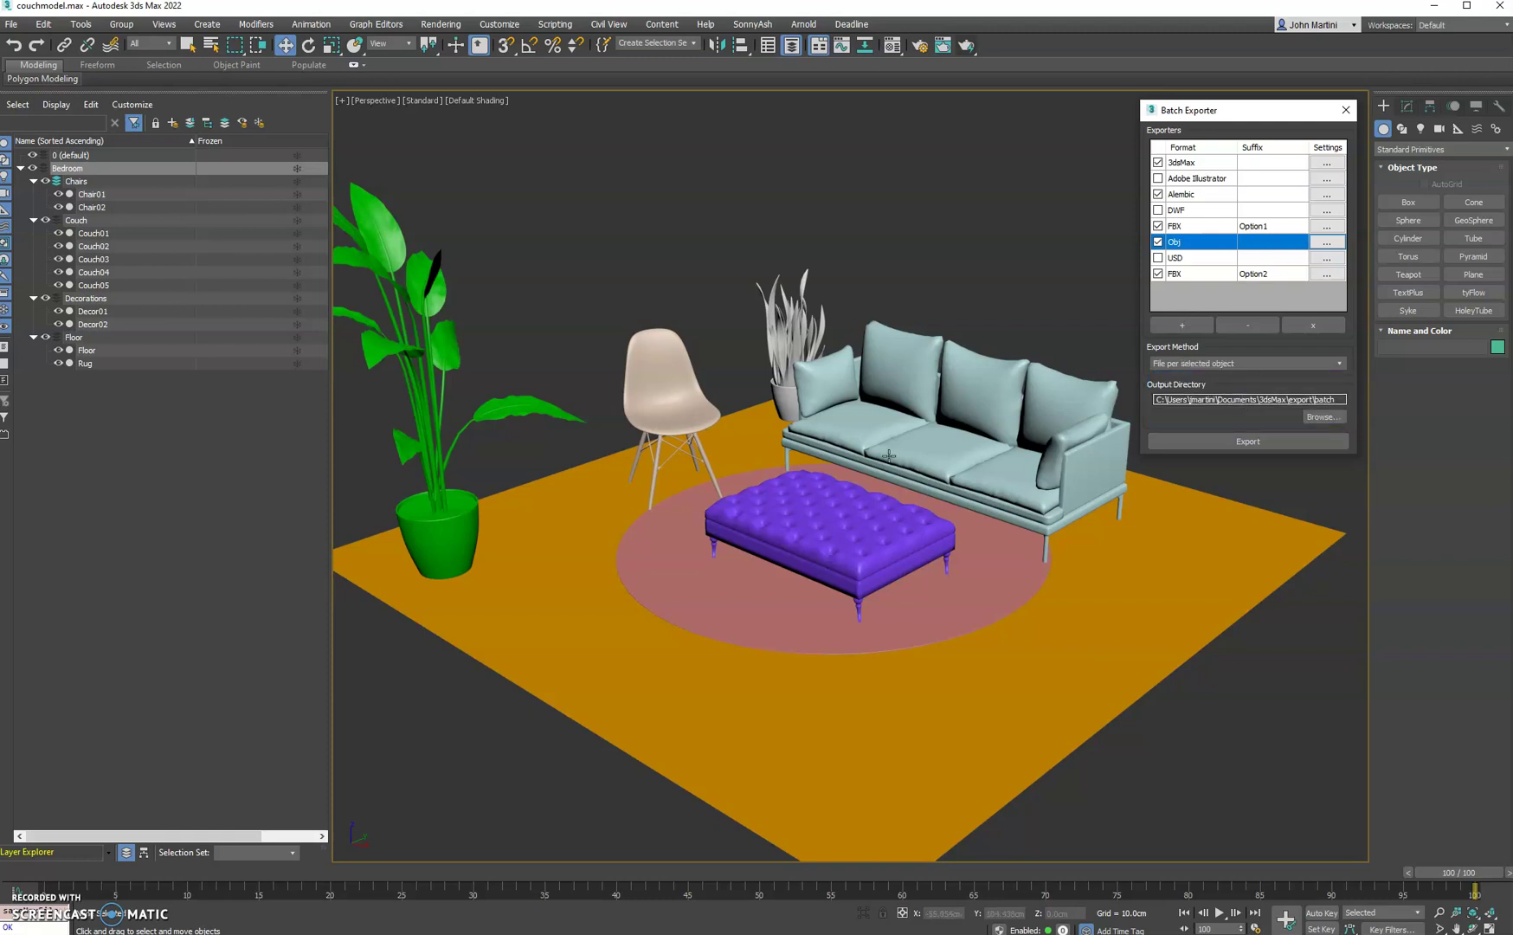
pyautogui.click(864, 506)
# Step: Select the rug and plant Decor01, leaving the export method list unchanged
pyautogui.click(1190, 678)
pyautogui.keyDown('ctrl'); pyautogui.click(783, 342); pyautogui.keyUp('ctrl')
pyautogui.click(1206, 369)
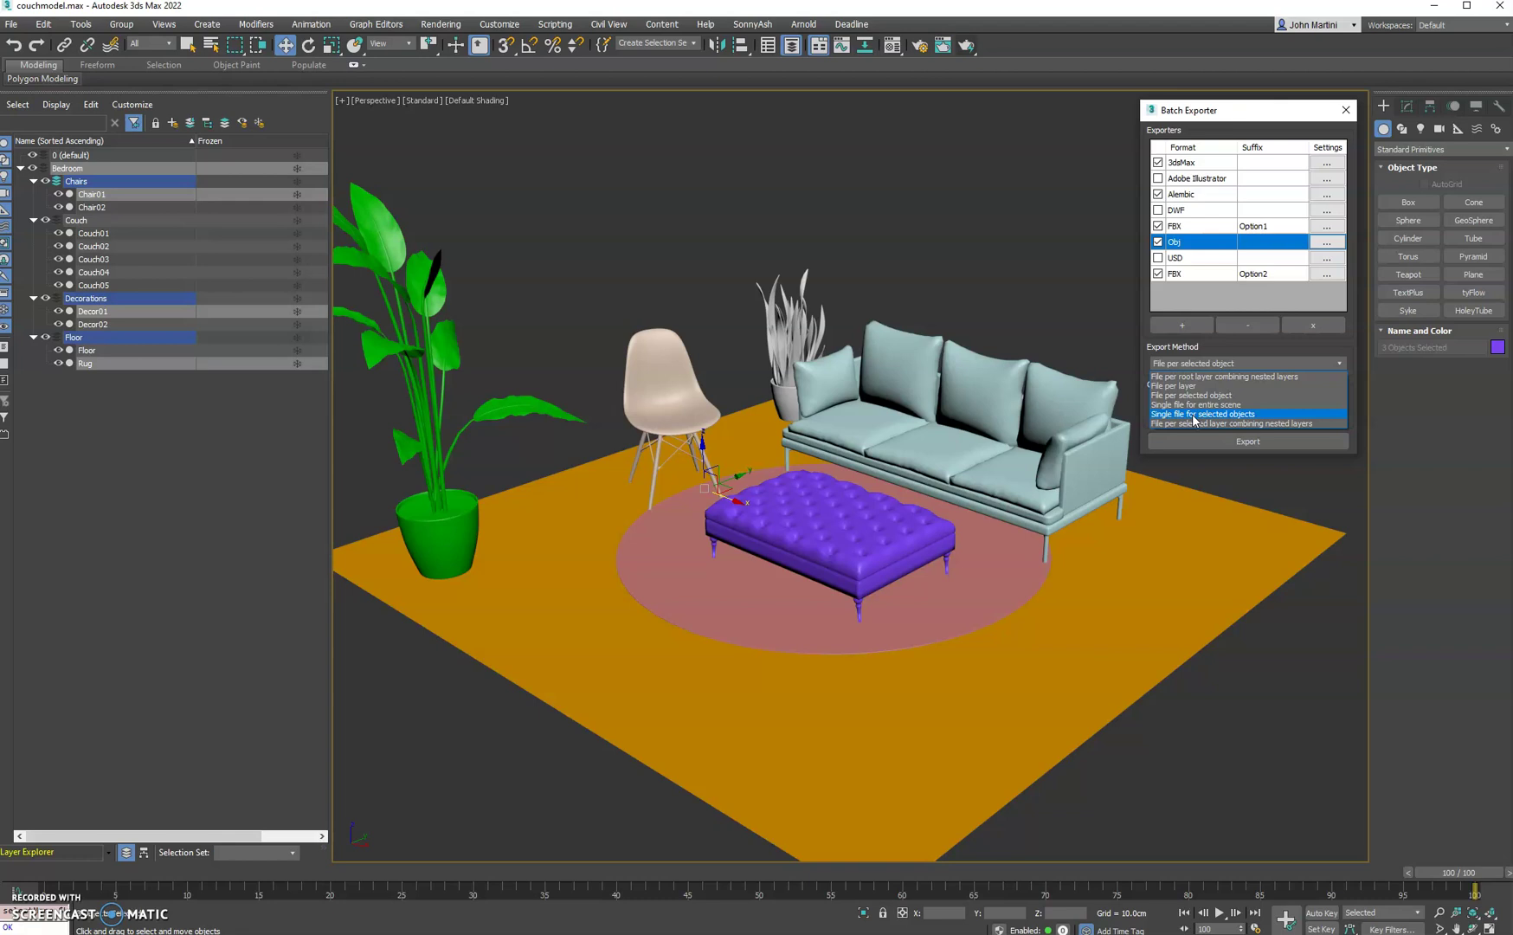
pyautogui.click(1038, 282)
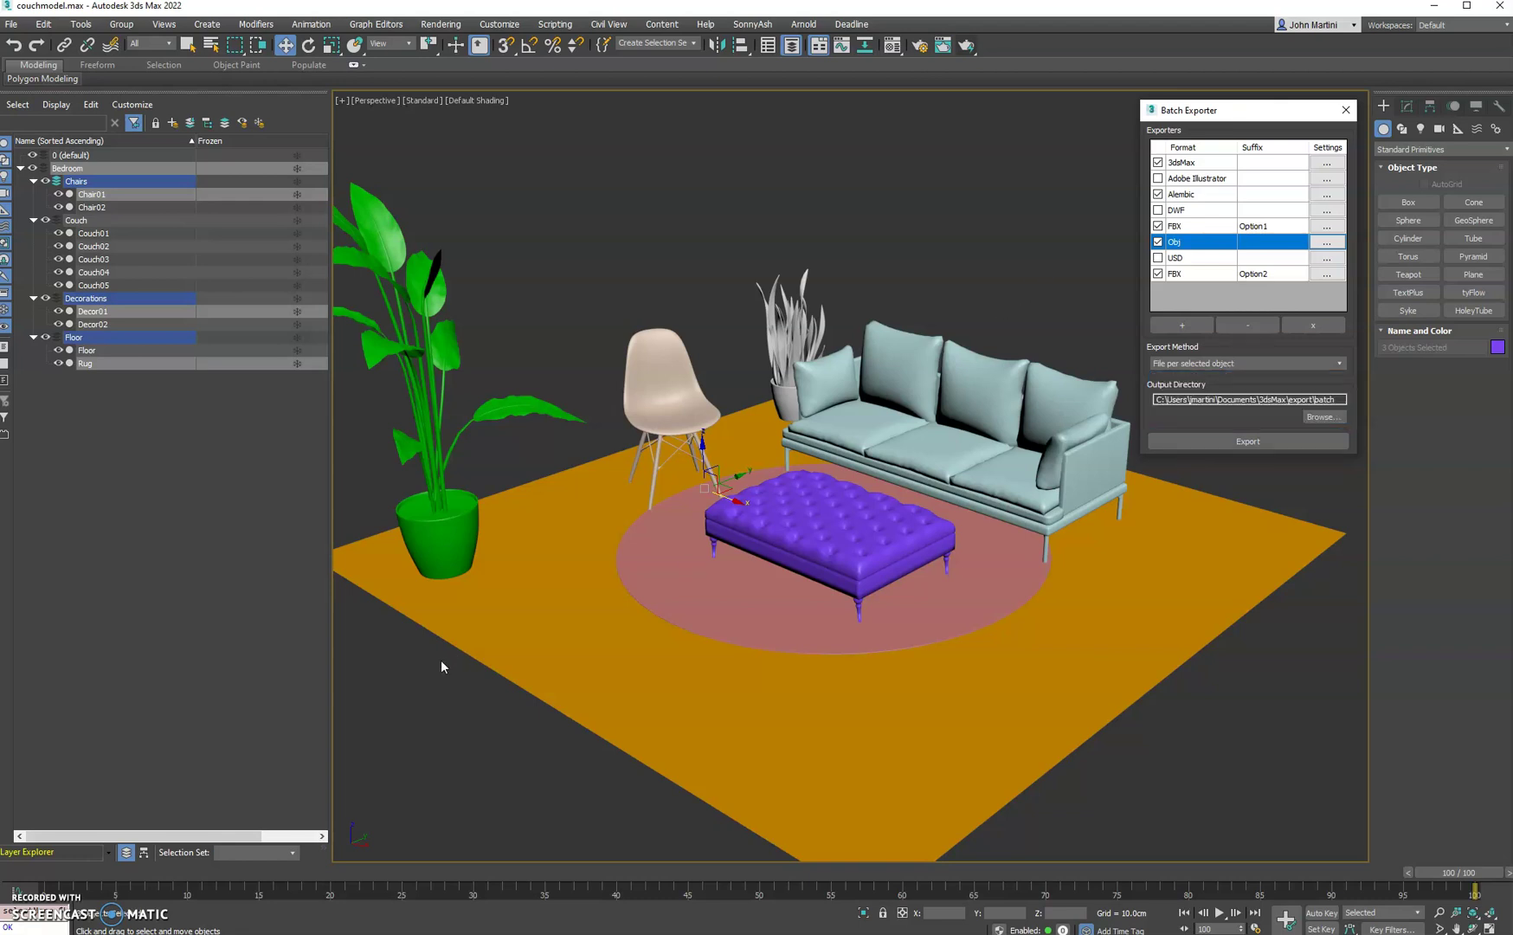
# Step: Select plants Decor01 and Decor02, toggling edged-face display with F4 while picking
pyautogui.press('F4')
pyautogui.click(433, 547)
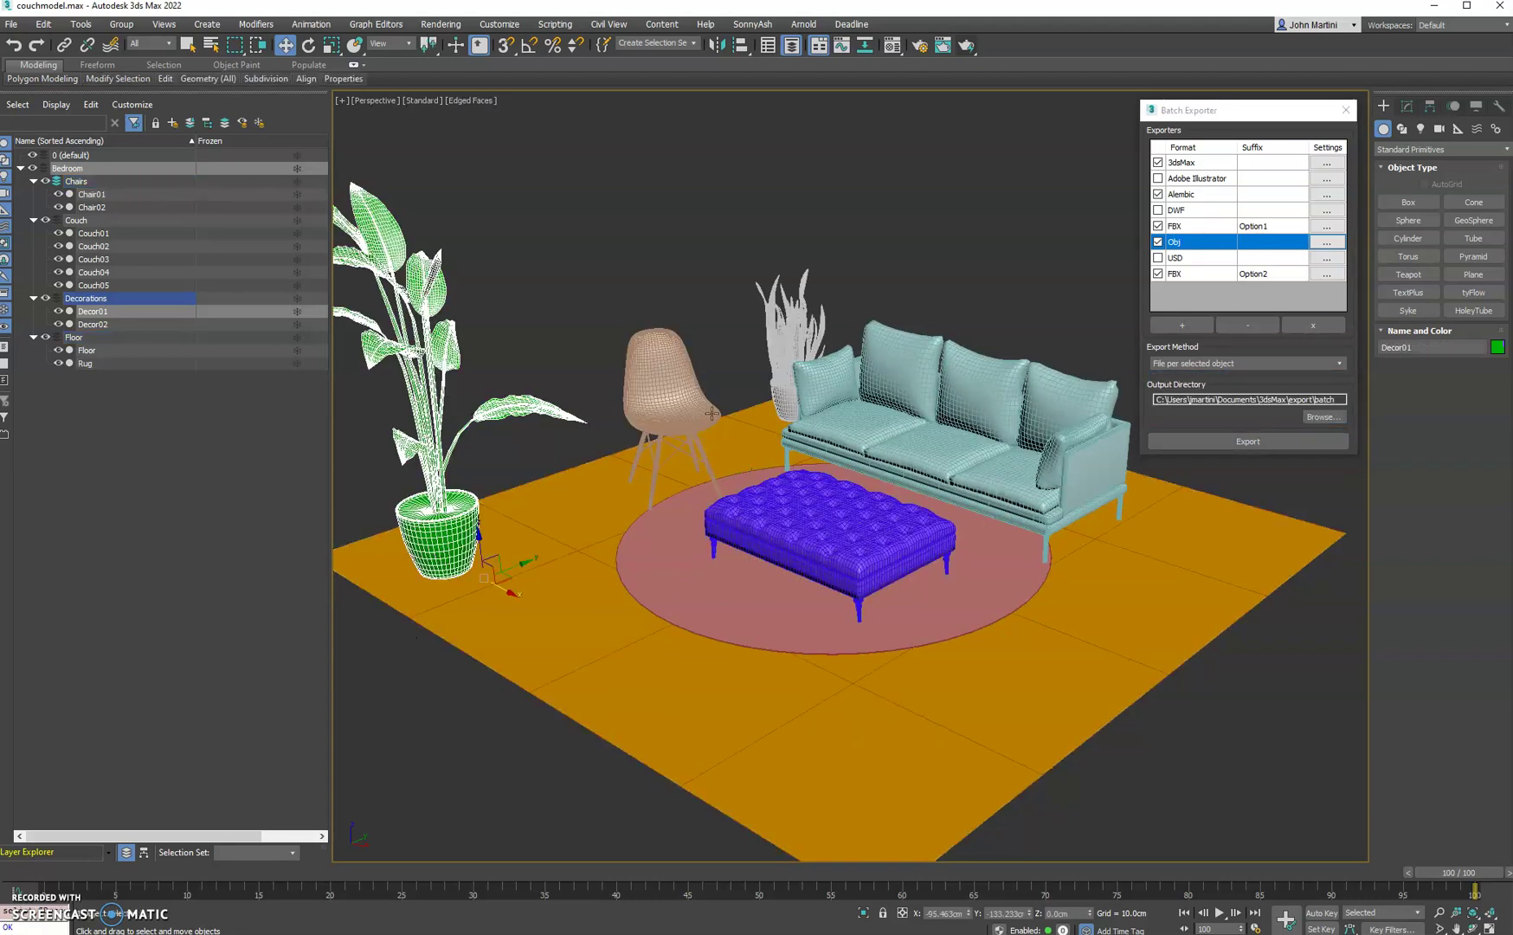
pyautogui.keyDown('ctrl'); pyautogui.click(790, 368); pyautogui.keyUp('ctrl')
pyautogui.press('F4')
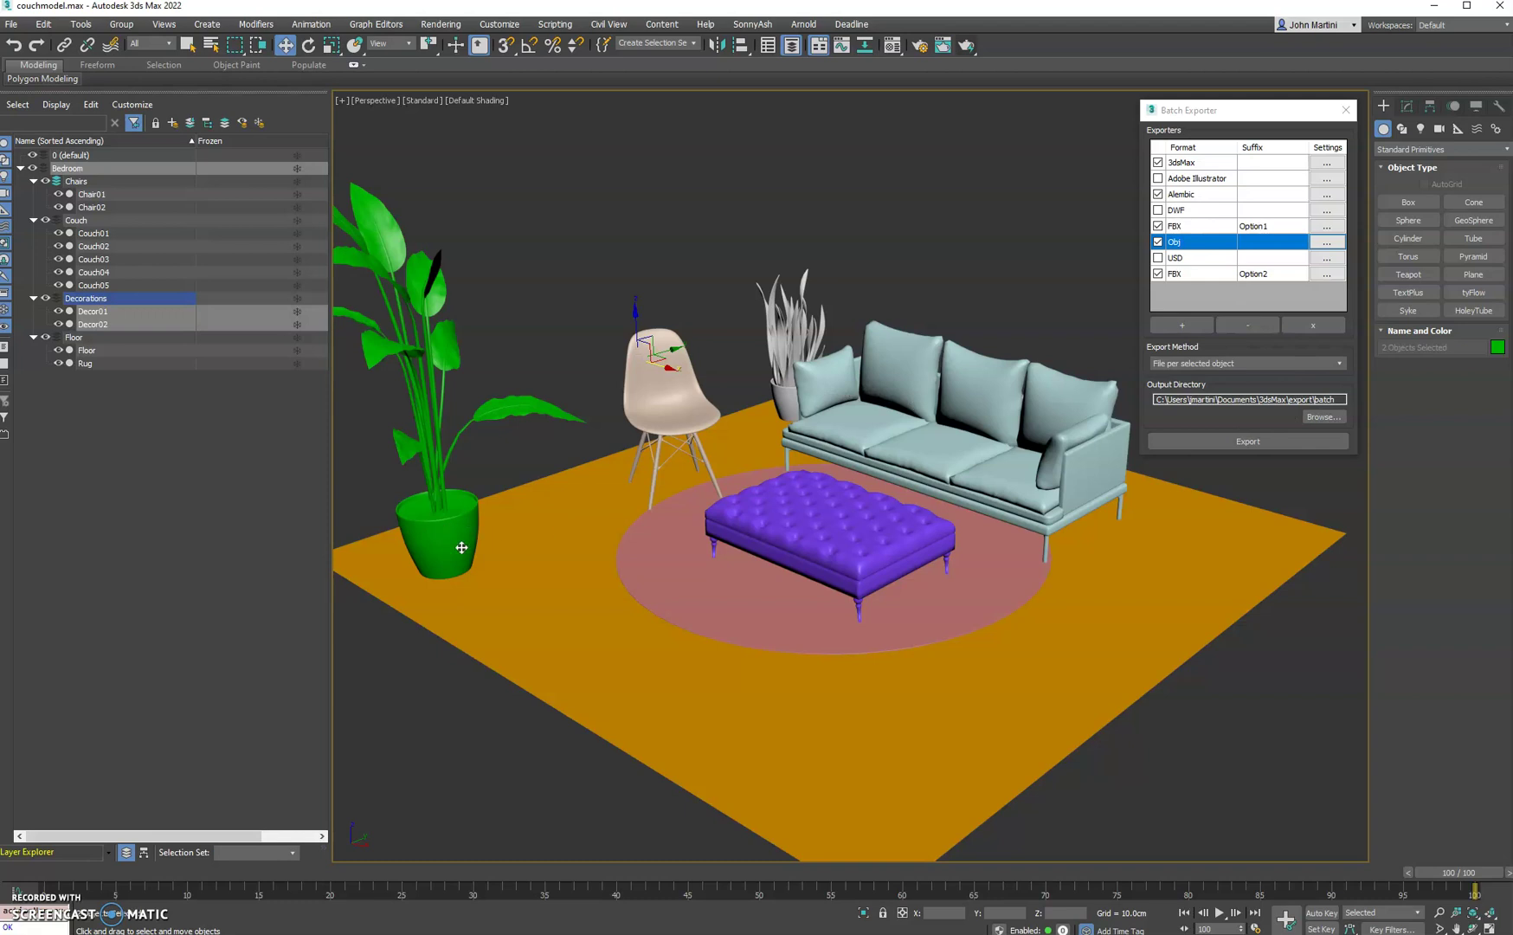
pyautogui.click(1241, 362)
pyautogui.click(1240, 362)
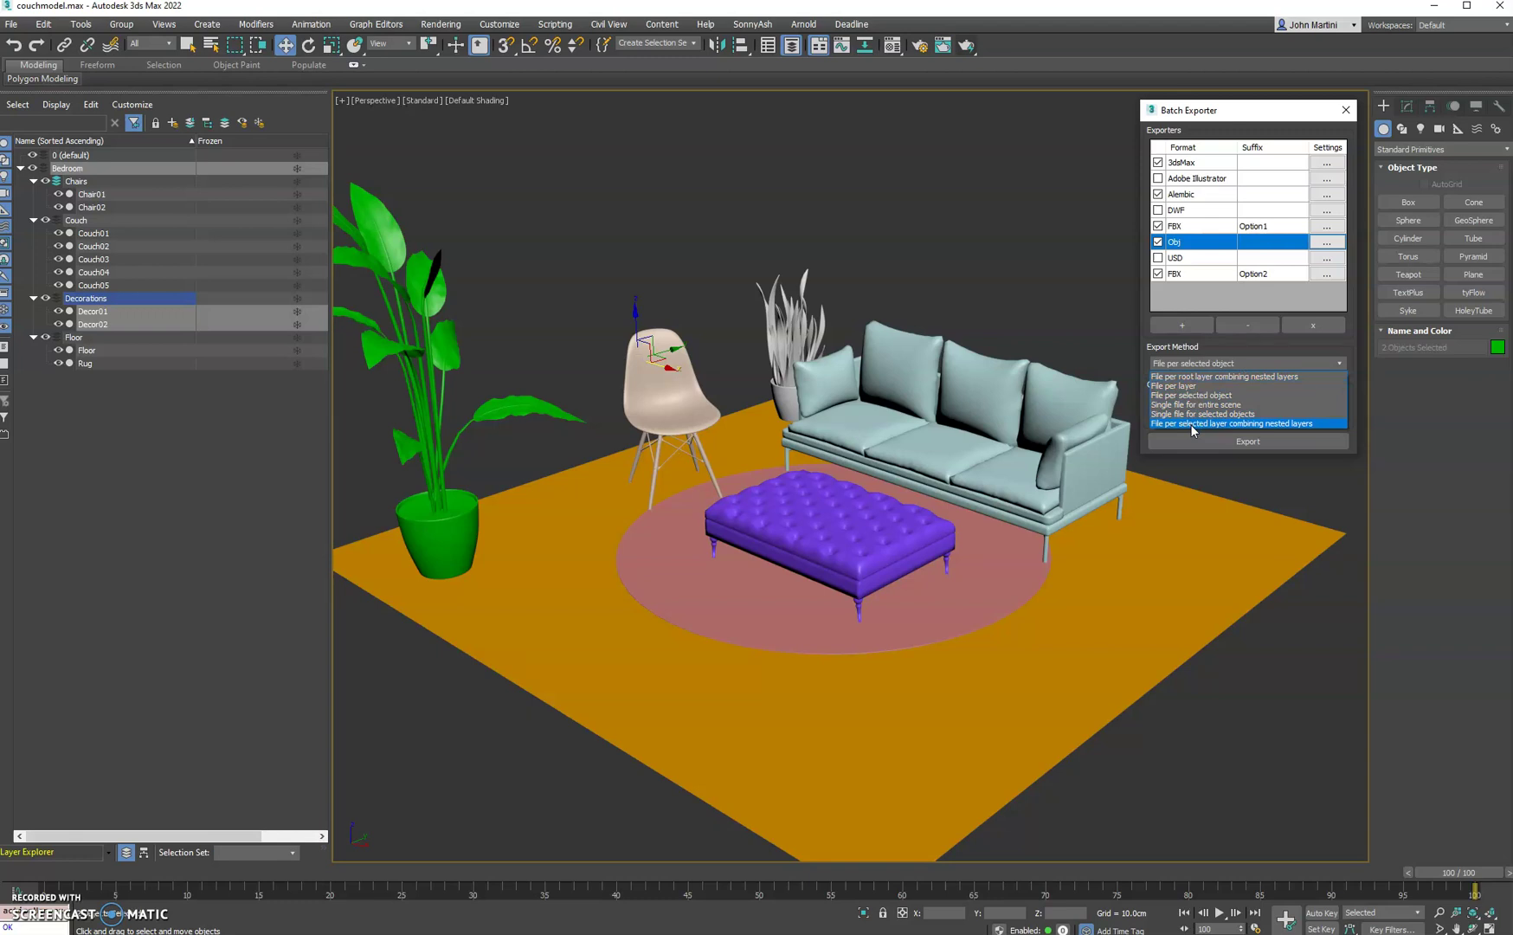
# Step: Select the Couch, Floor and Decorations layers and check the batch output directory path
pyautogui.click(84, 232)
pyautogui.click(84, 221)
pyautogui.keyDown('ctrl'); pyautogui.click(82, 337); pyautogui.keyUp('ctrl')
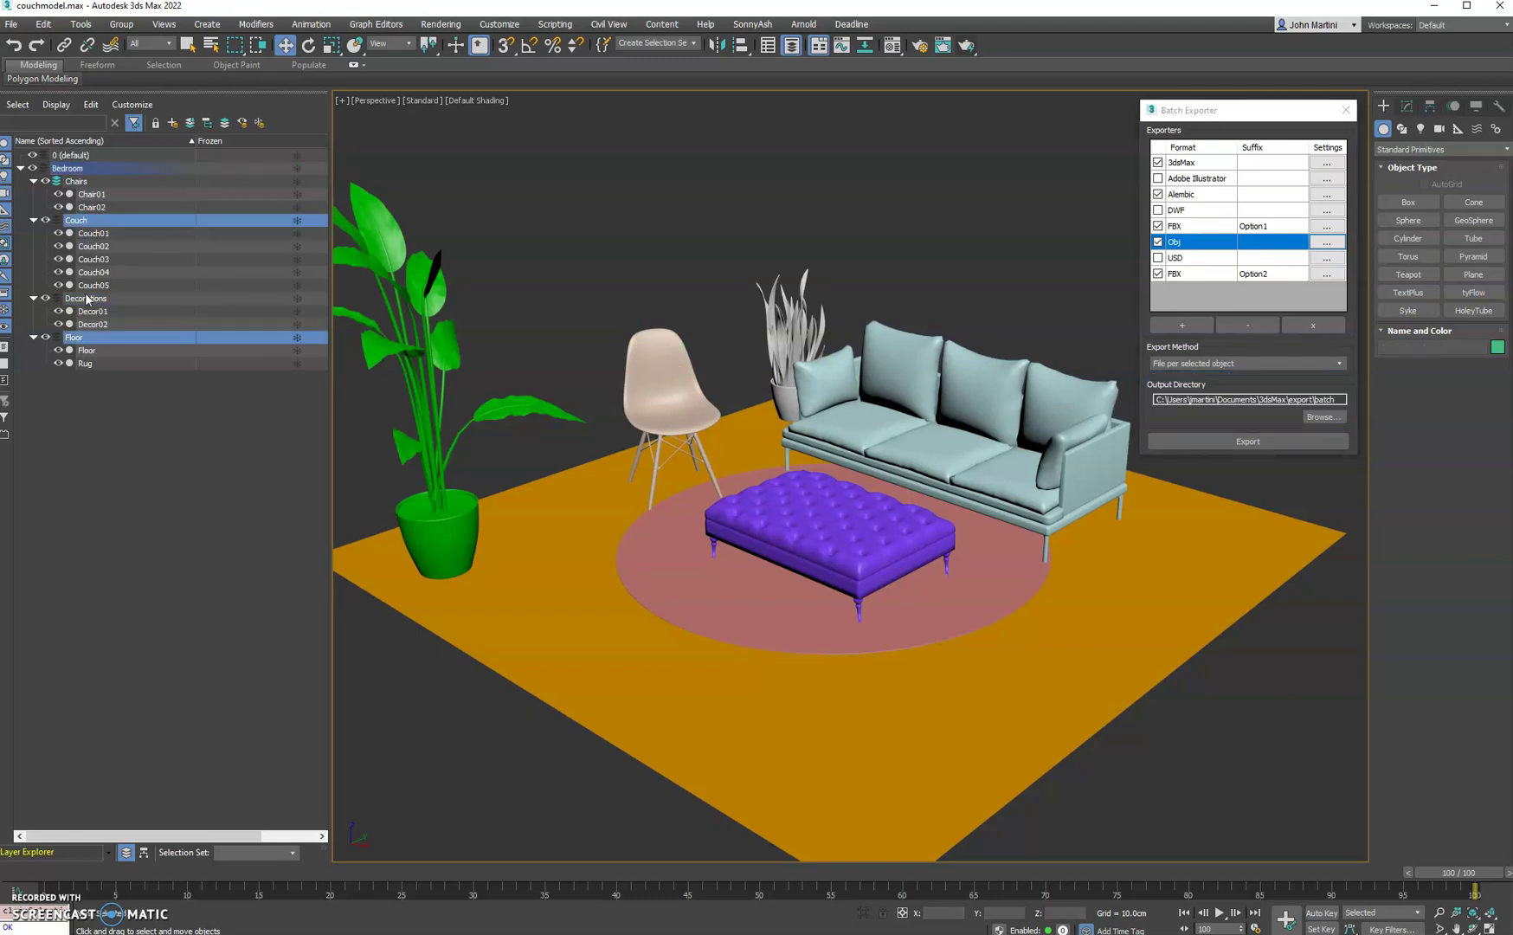
pyautogui.keyDown('ctrl'); pyautogui.click(86, 298); pyautogui.keyUp('ctrl')
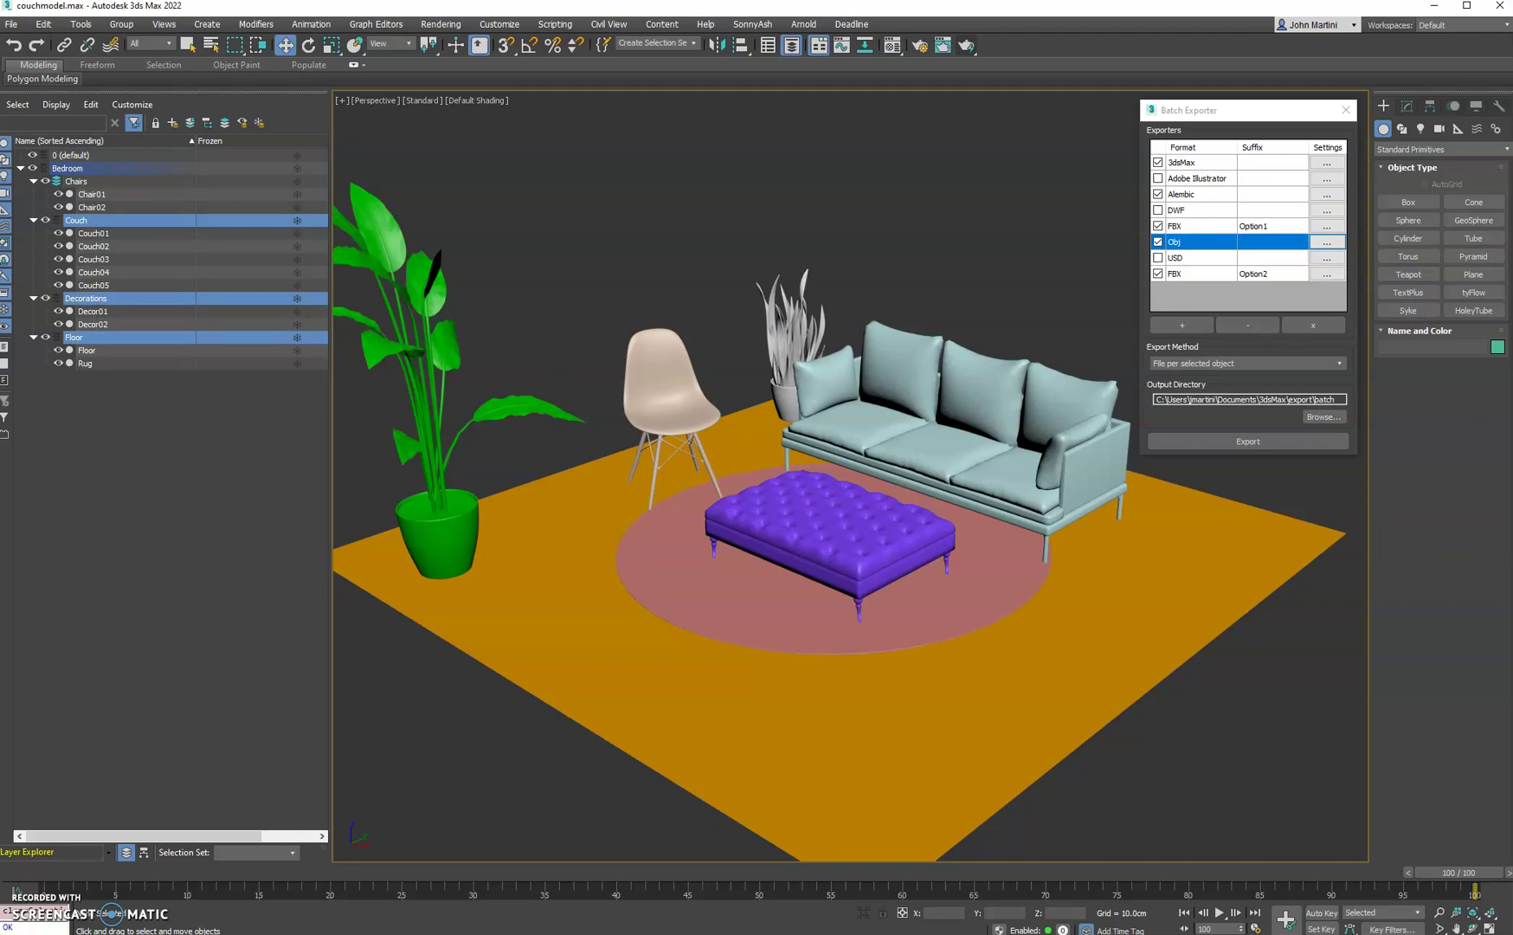
pyautogui.click(1174, 396)
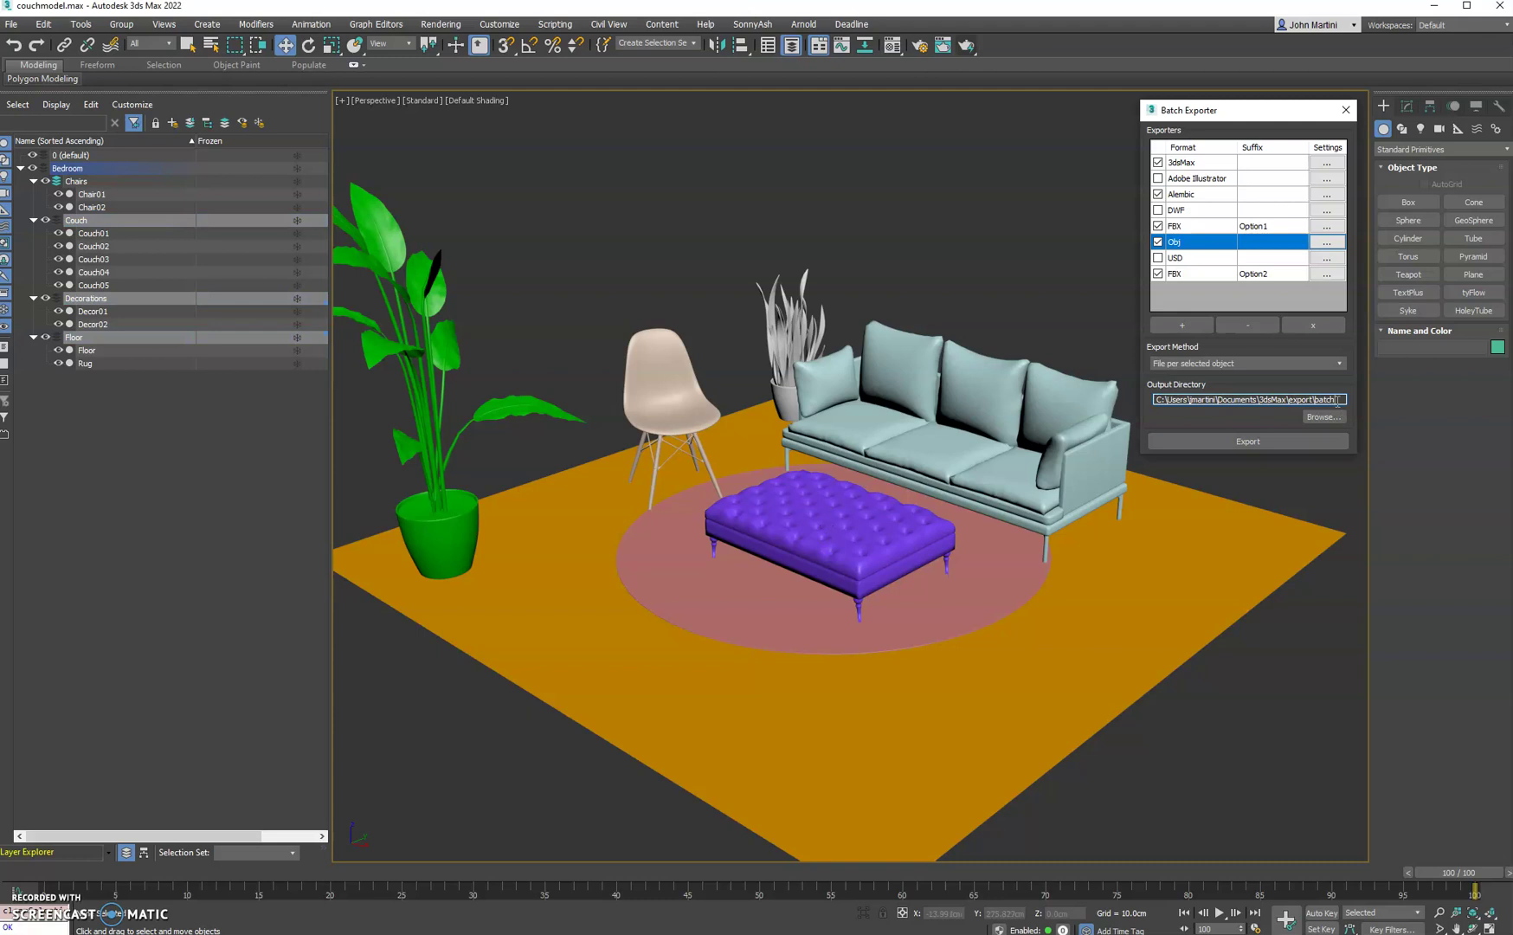
pyautogui.moveTo(1337, 400); pyautogui.dragTo(1156, 399)
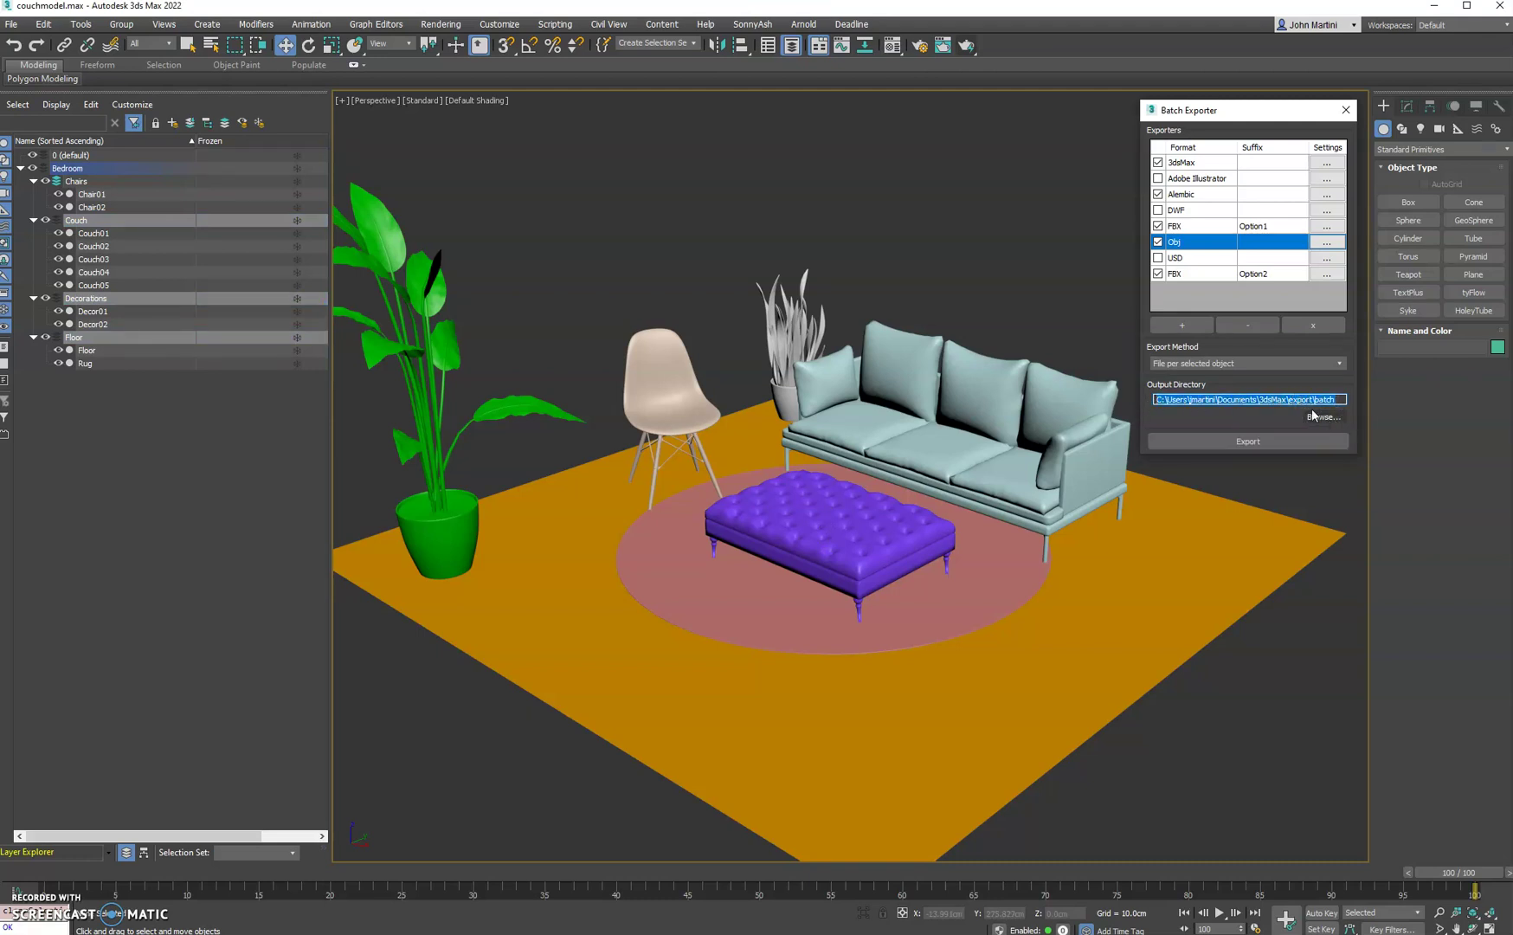
pyautogui.doubleClick(1325, 400)
pyautogui.moveTo(1330, 401); pyautogui.dragTo(1337, 400)
pyautogui.click(1232, 400)
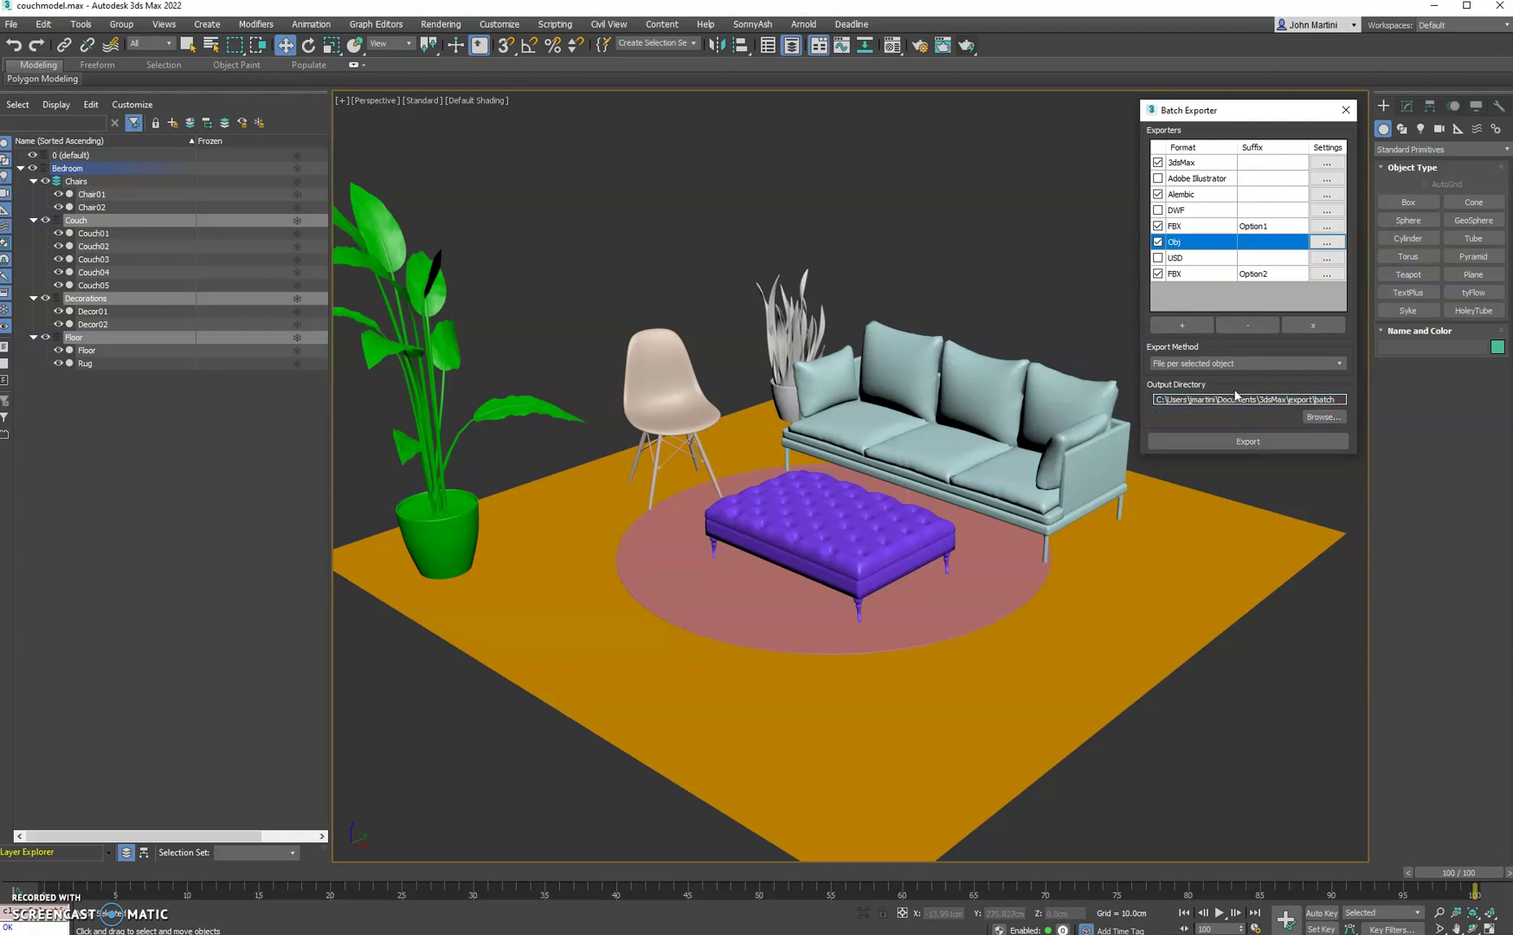
# Step: Set the export method to File per layer and run the export
pyautogui.click(1210, 368)
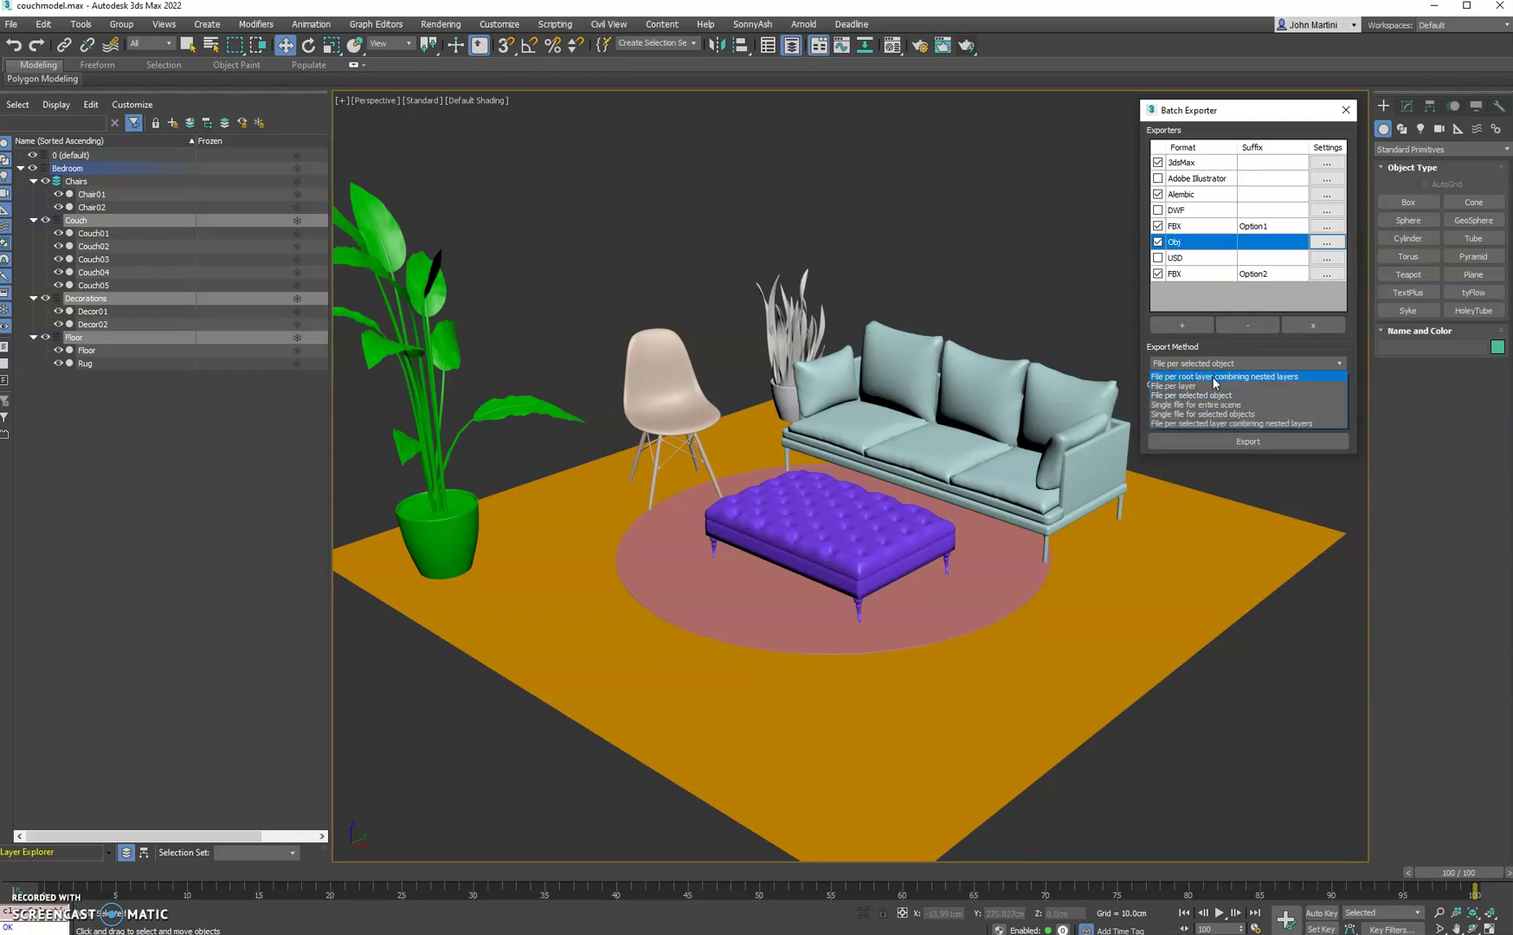
pyautogui.click(1213, 388)
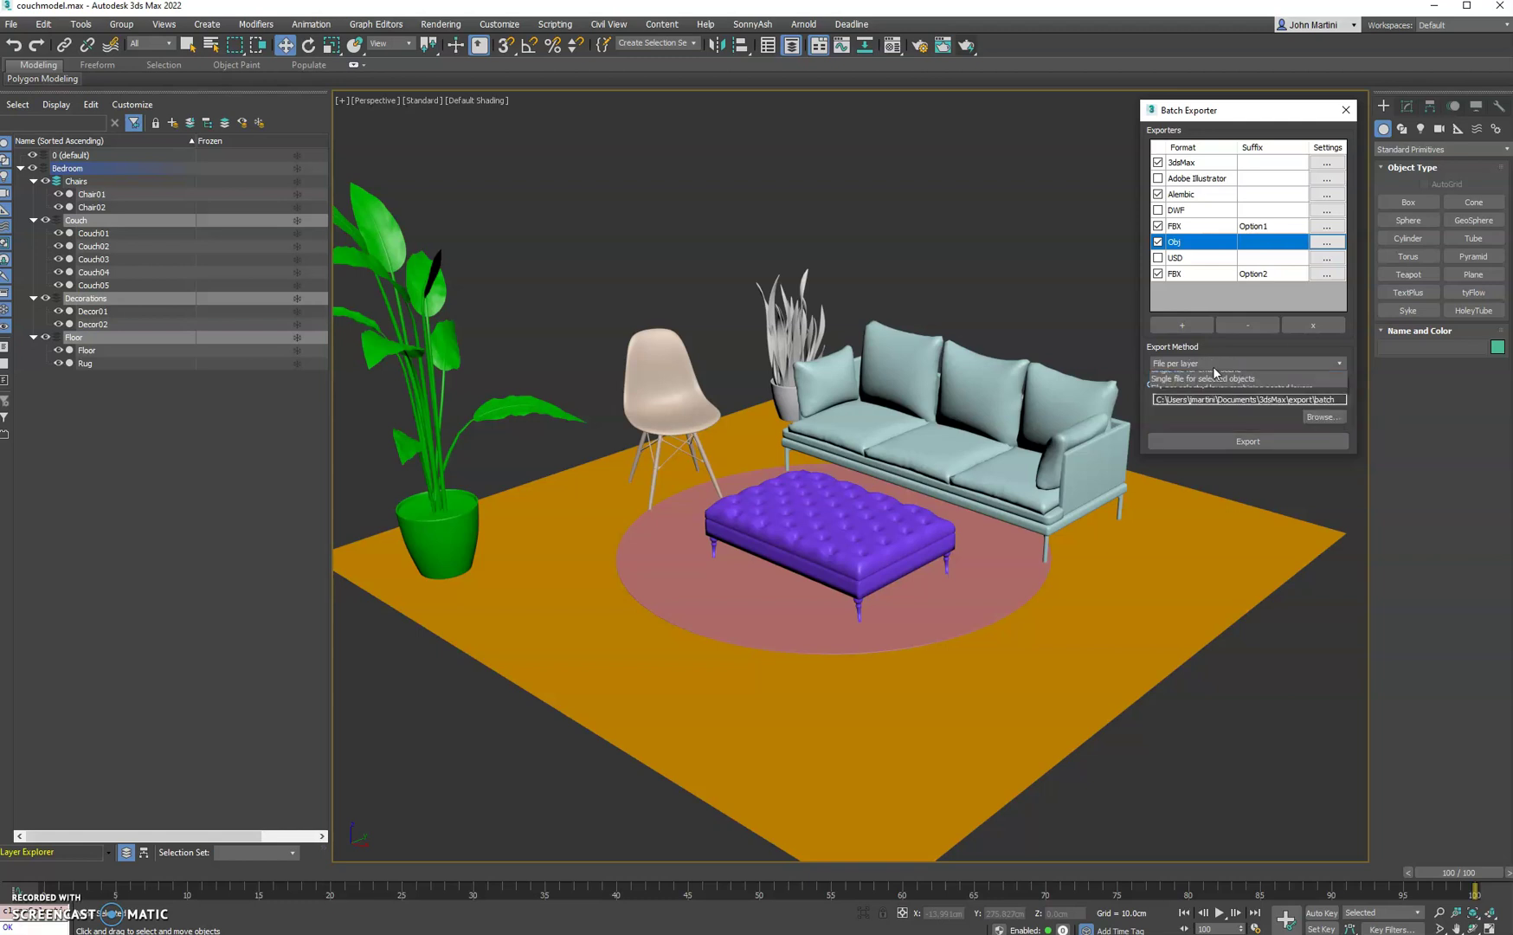
pyautogui.click(1213, 366)
pyautogui.click(1215, 386)
pyautogui.click(1246, 442)
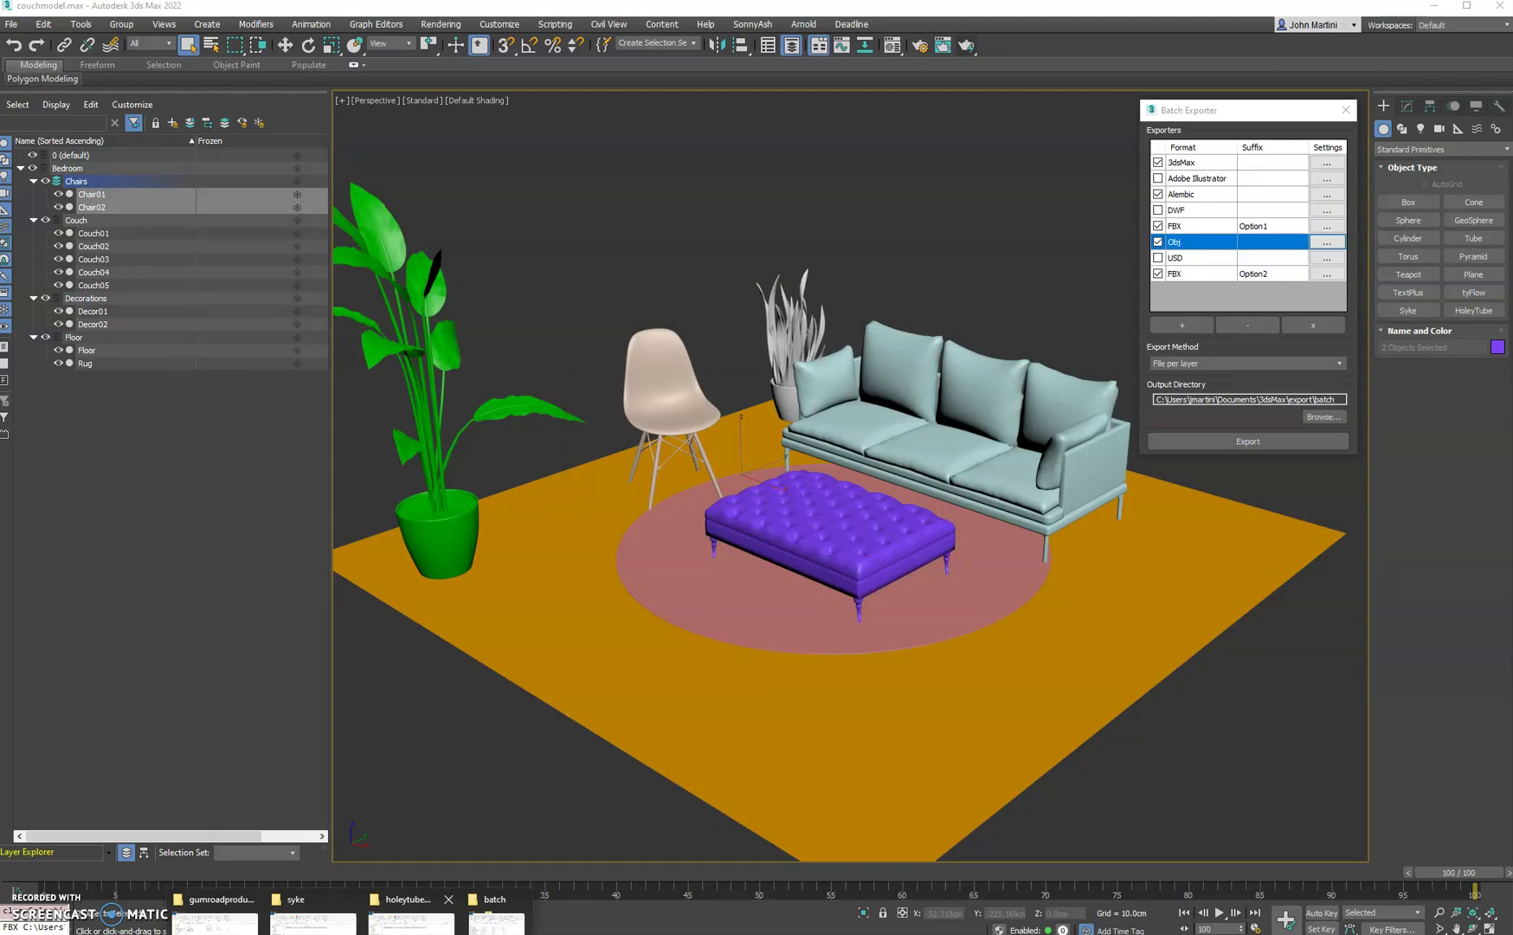
# Step: Open the batch folder, select all 24 exported files, then CouchOption1.fbx and CouchOption2.fbx
pyautogui.click(496, 922)
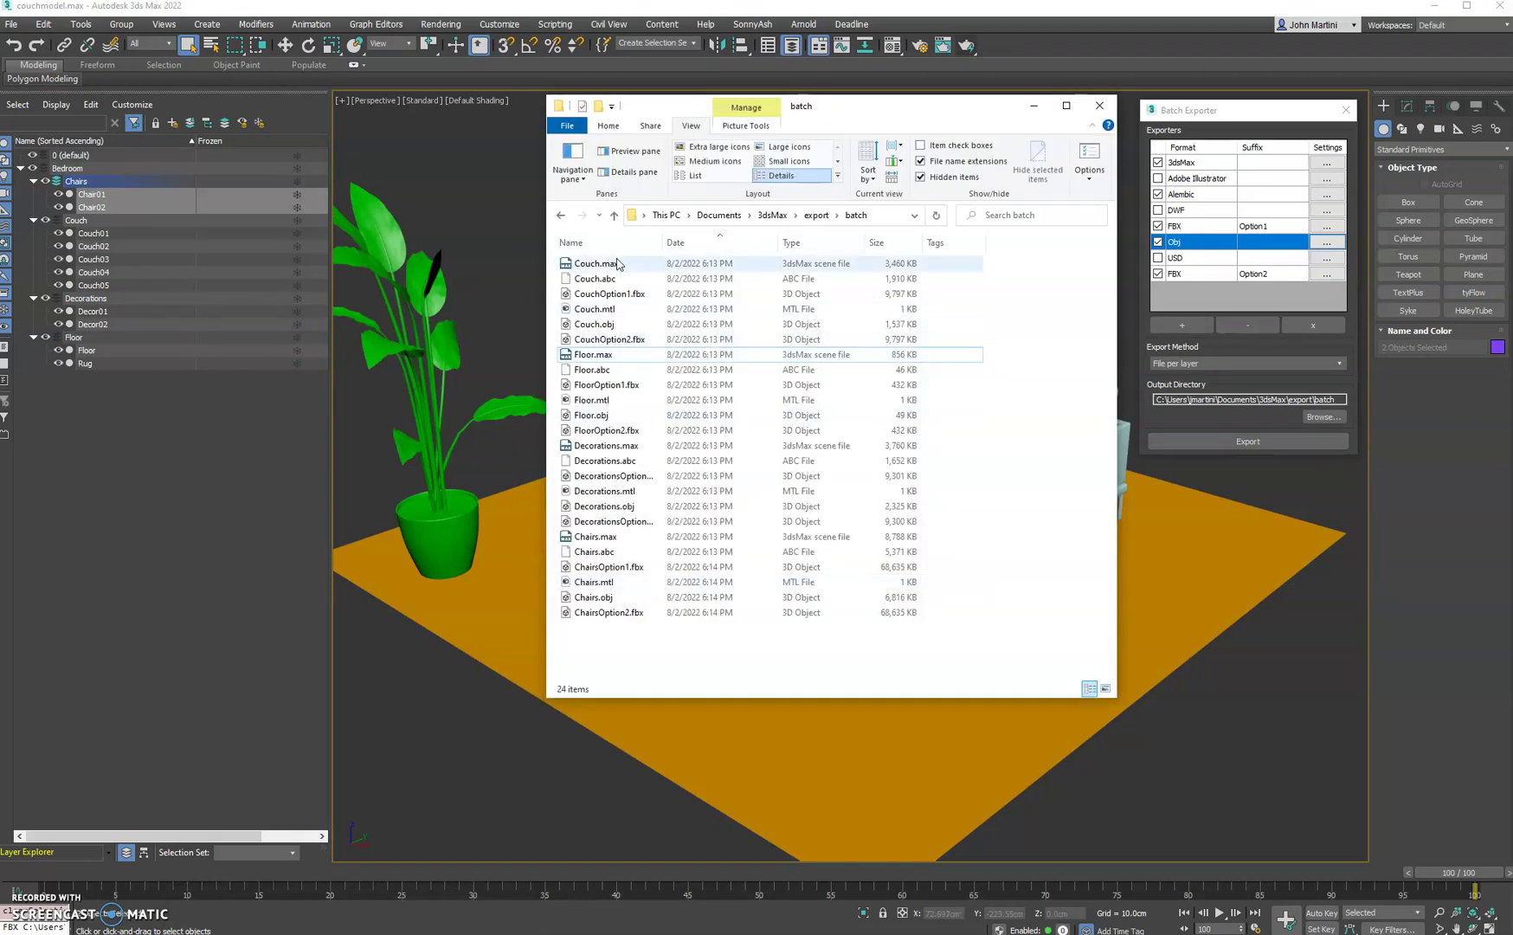
pyautogui.moveTo(642, 634); pyautogui.dragTo(597, 257)
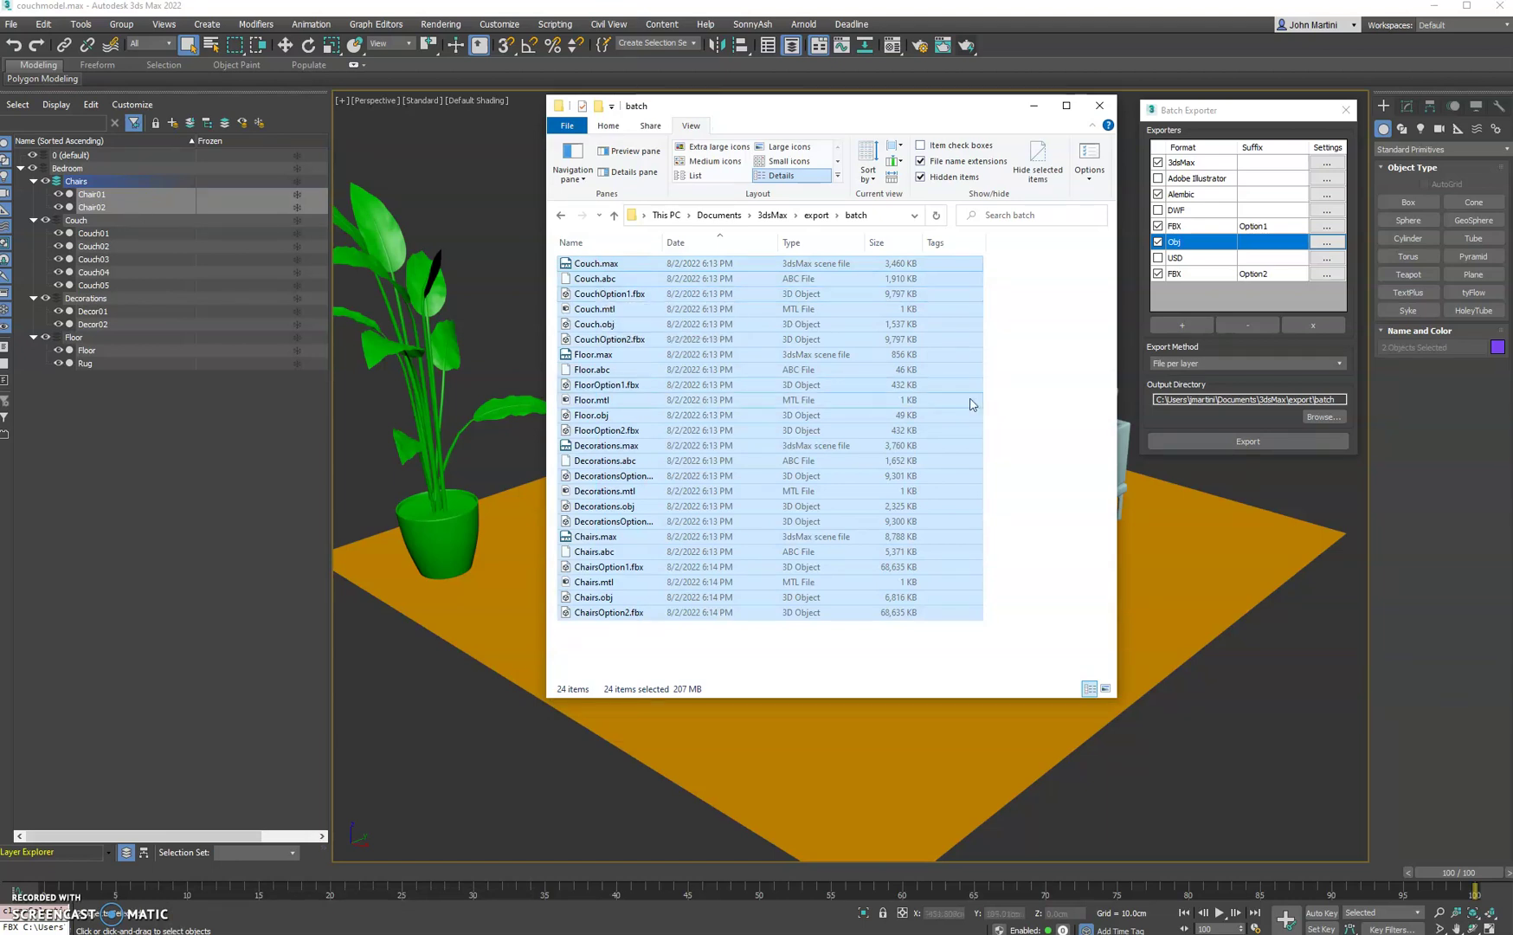
pyautogui.click(1005, 398)
pyautogui.click(610, 295)
pyautogui.click(621, 339)
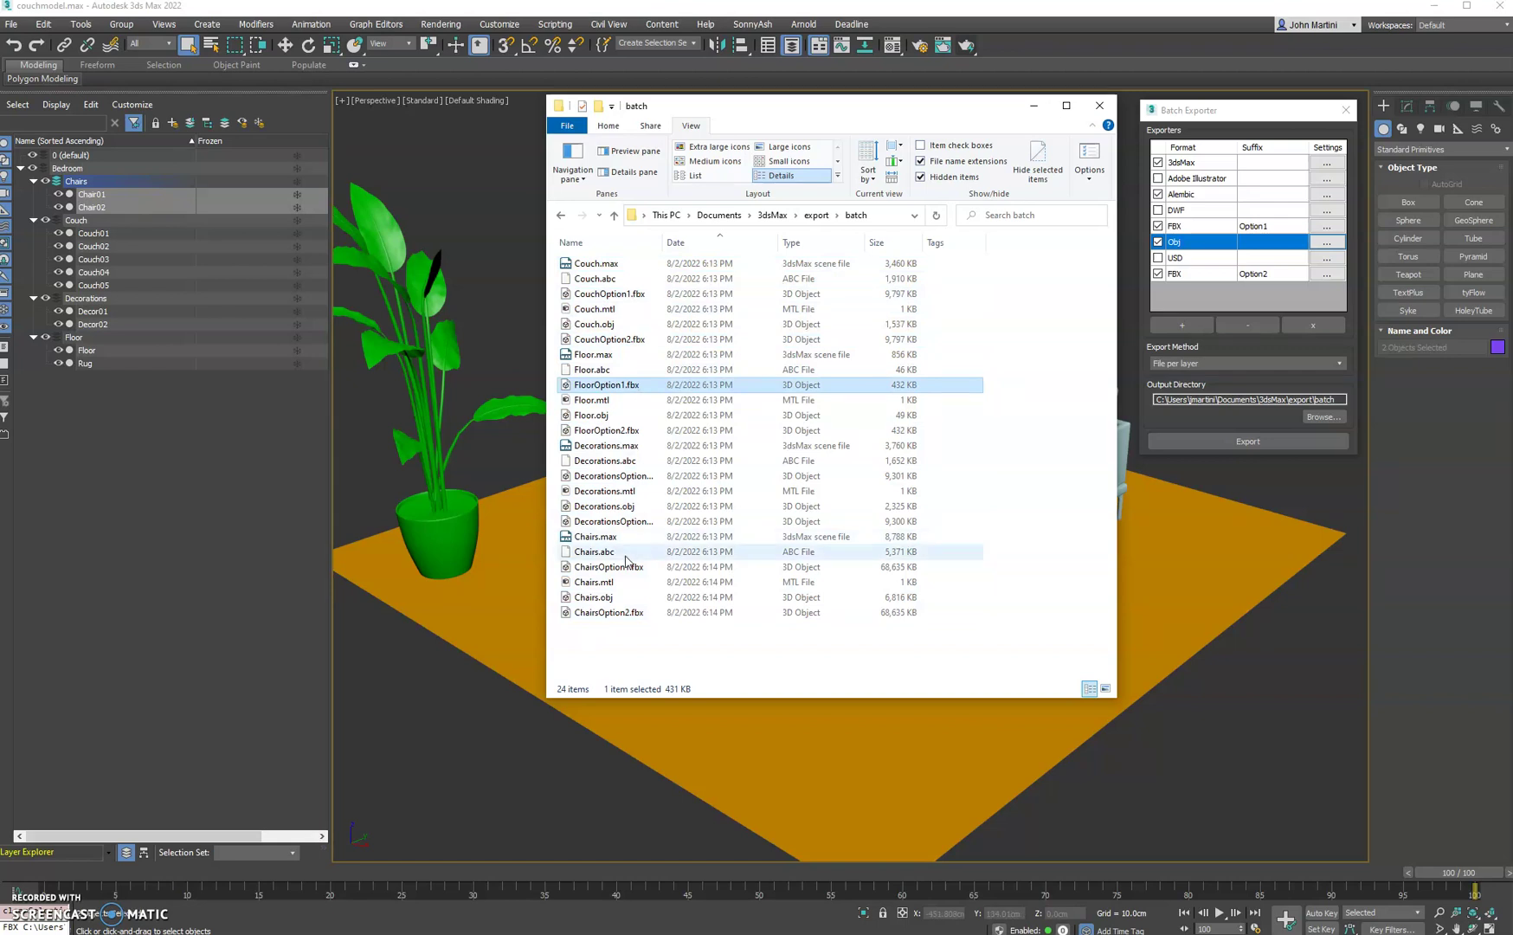